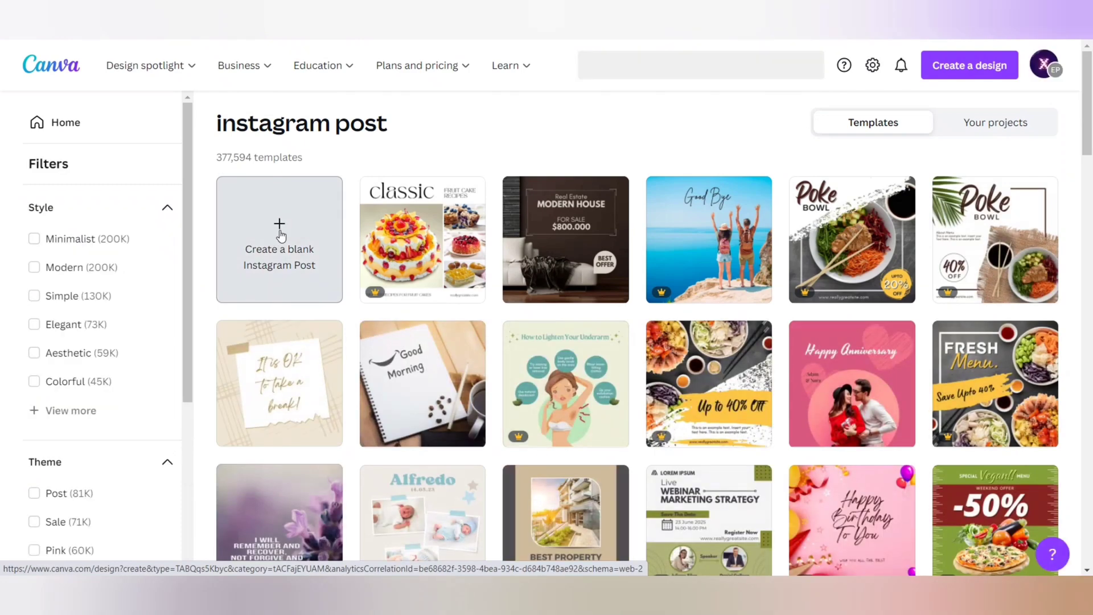
- Create a blank Instagram post and add the recently used beach photo of the woman in the flowing red dress
click(274, 238)
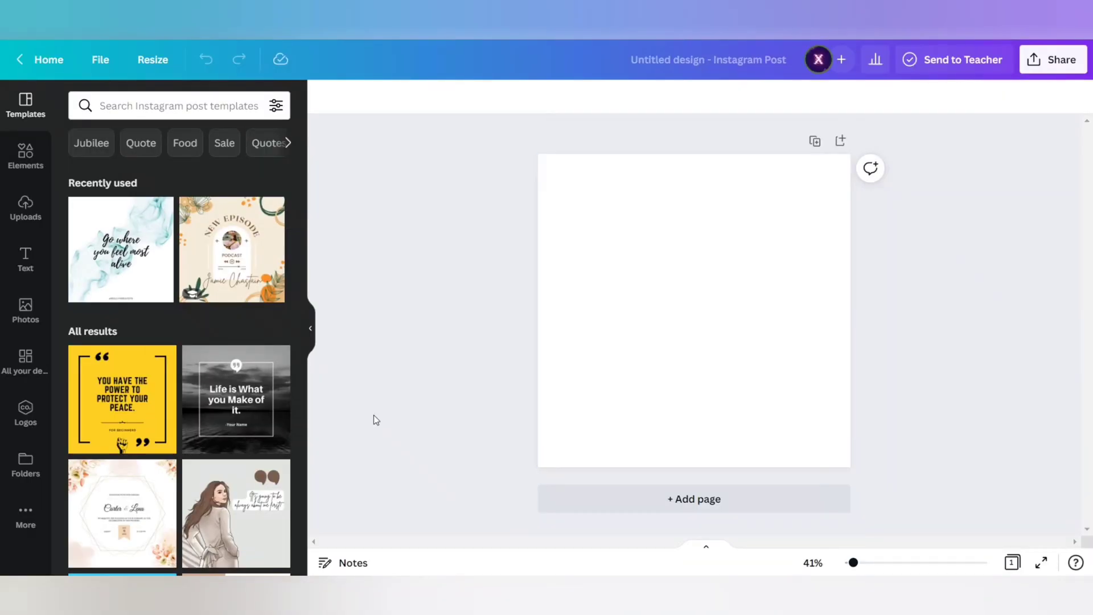
click(26, 311)
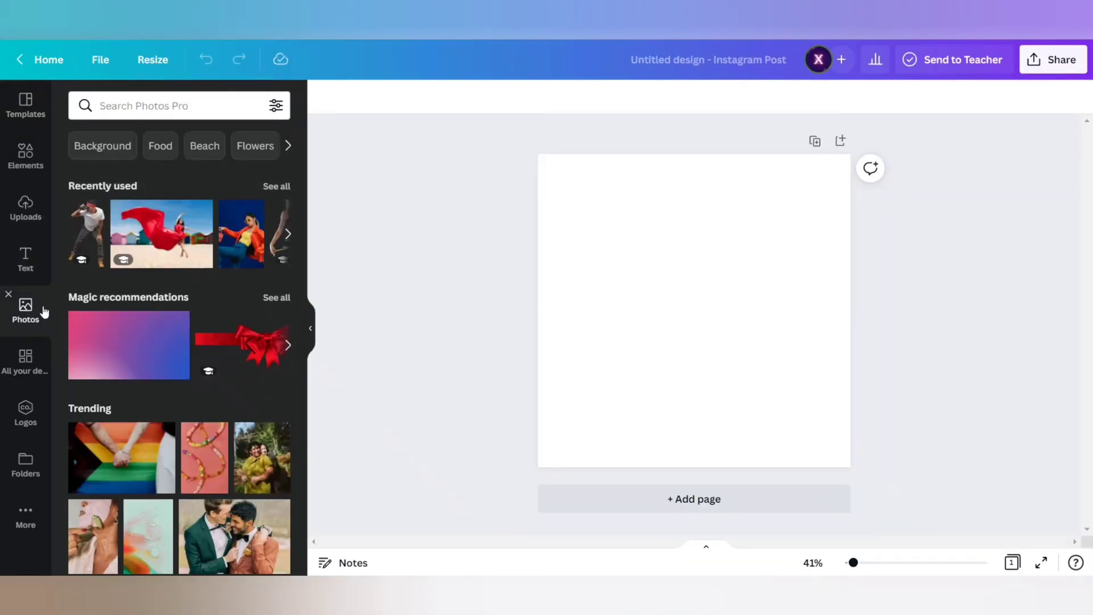
click(177, 238)
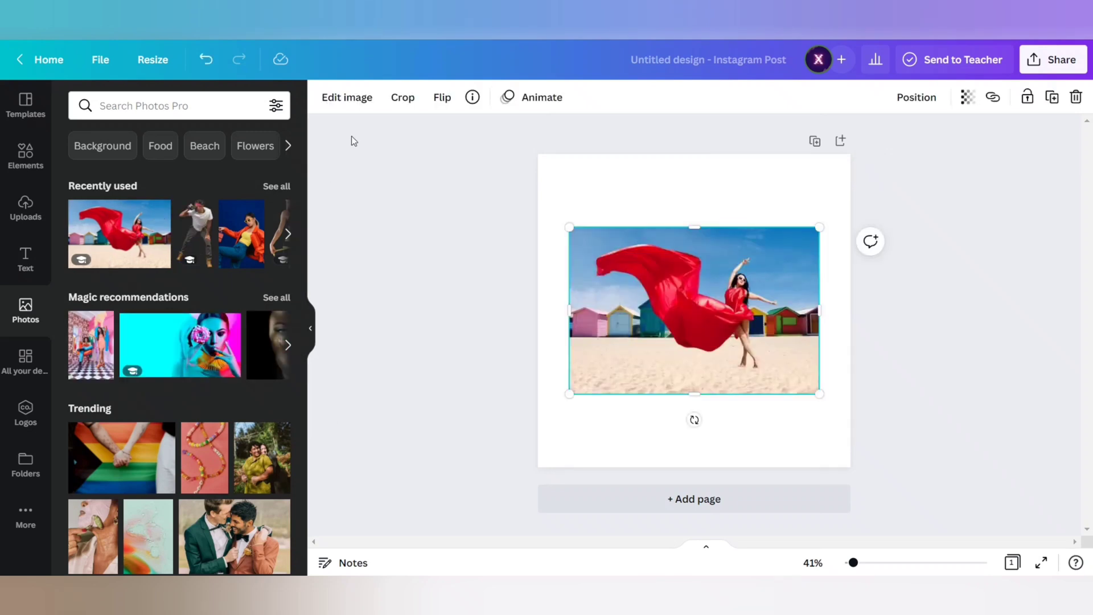
- Remove the photo's background and enlarge the cut-out dancer until she and her dress span the page width
click(348, 98)
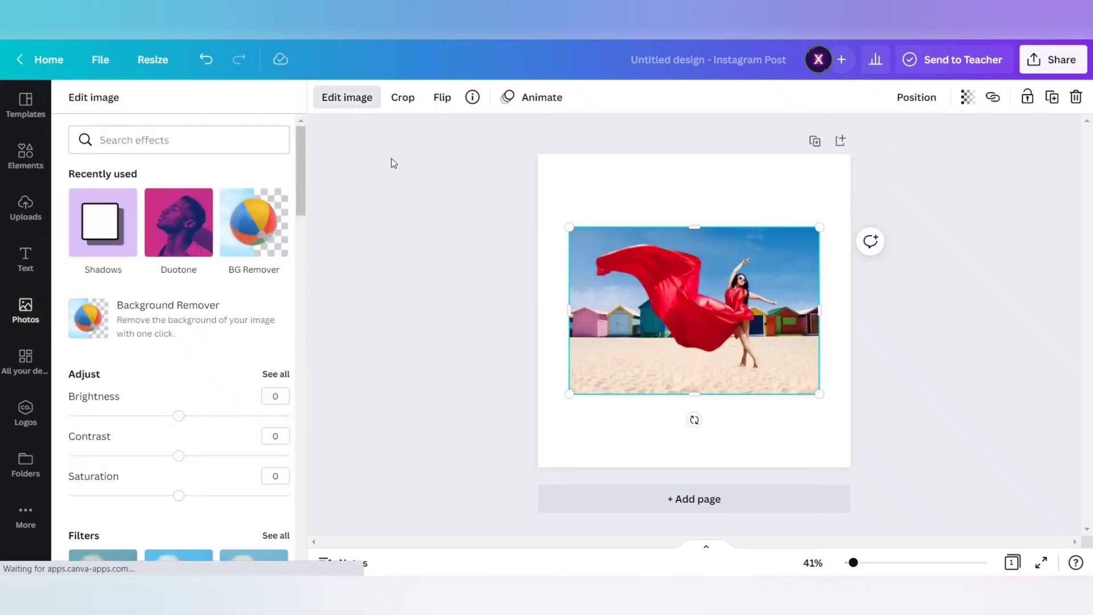
click(161, 323)
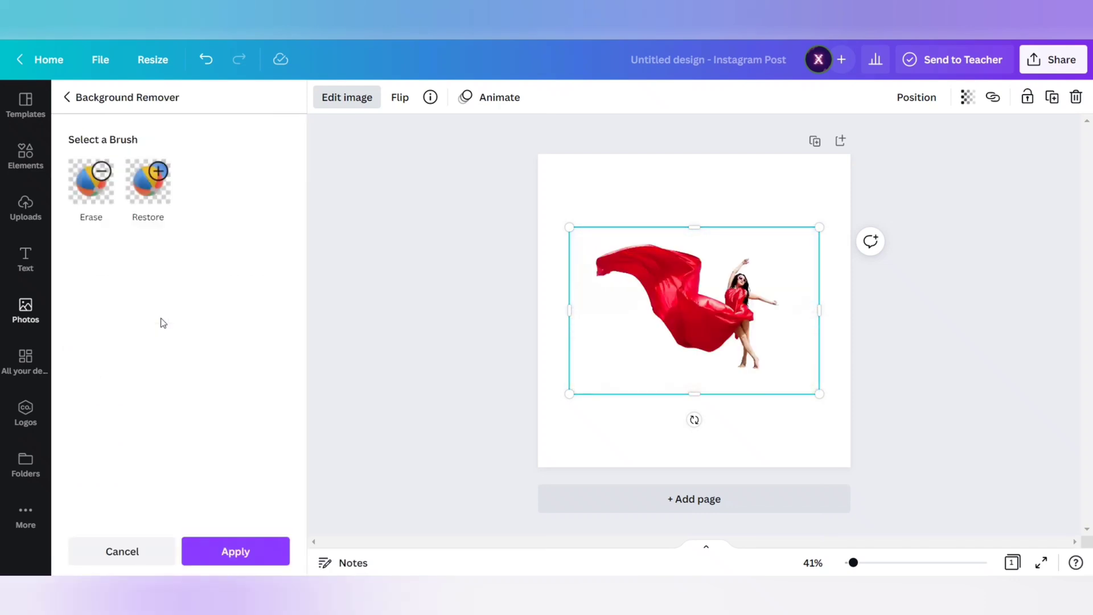
drag(820, 225, 893, 173)
drag(652, 277, 597, 297)
drag(509, 412, 445, 456)
drag(641, 333, 702, 307)
- Try several default colours on the page background and settle on light purple
click(466, 450)
click(545, 459)
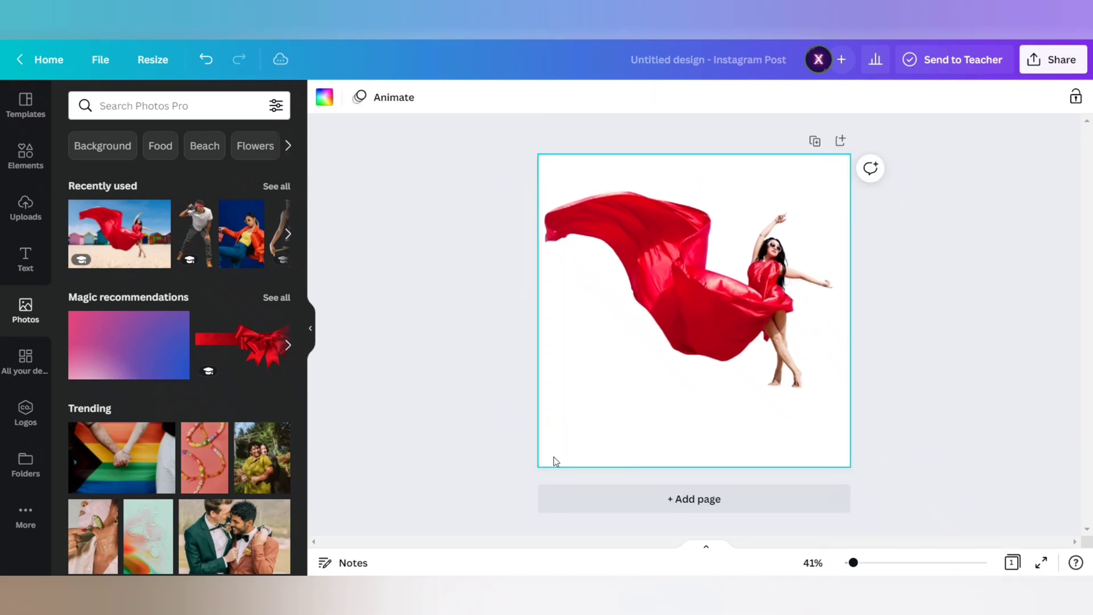
click(324, 98)
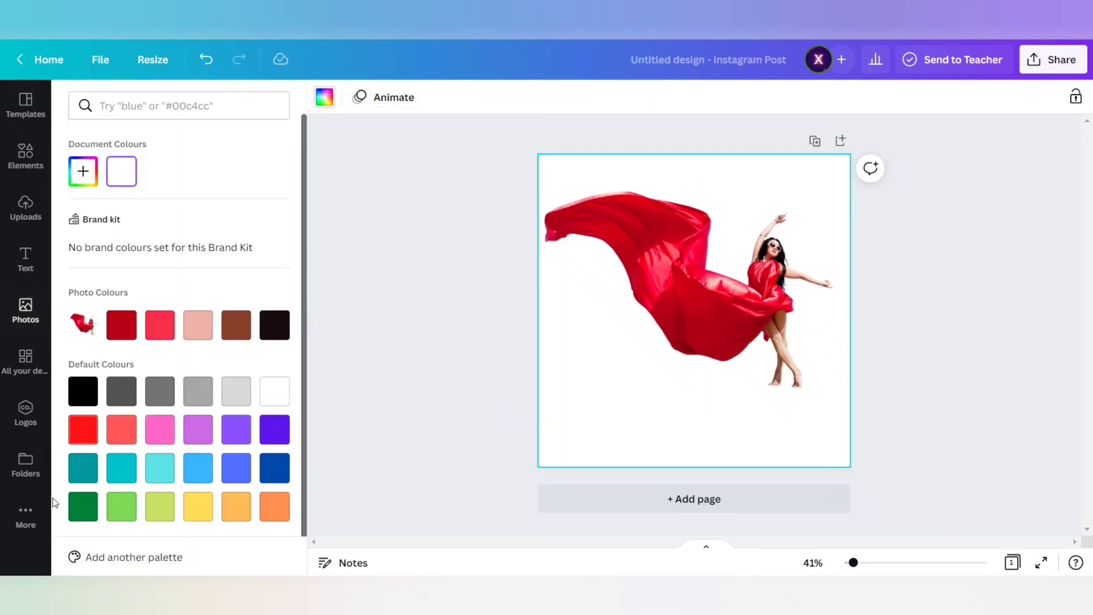
click(275, 512)
click(239, 512)
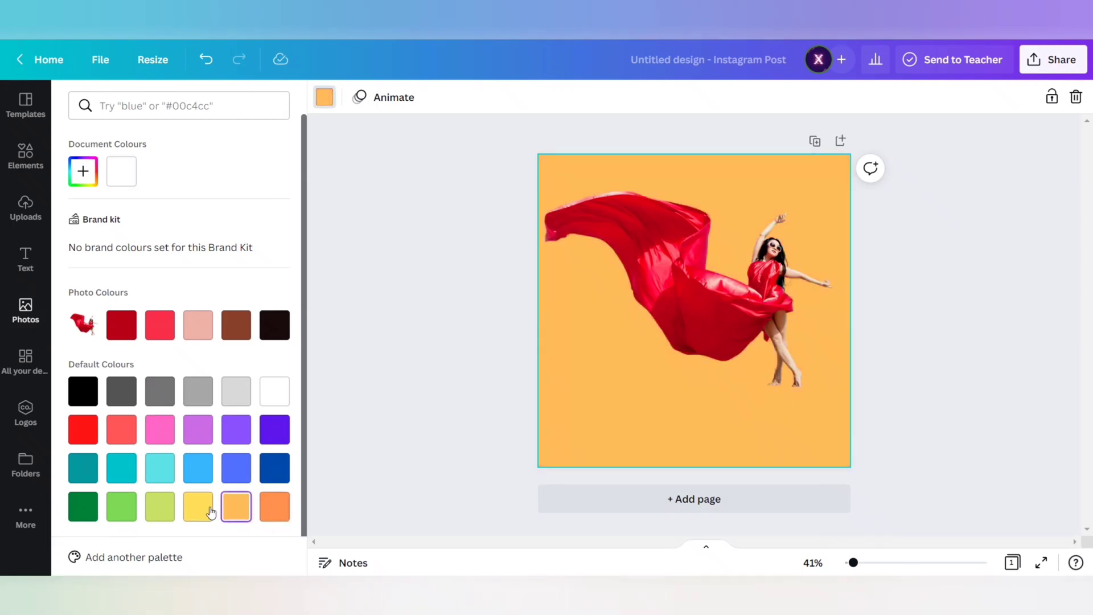
click(206, 512)
click(238, 474)
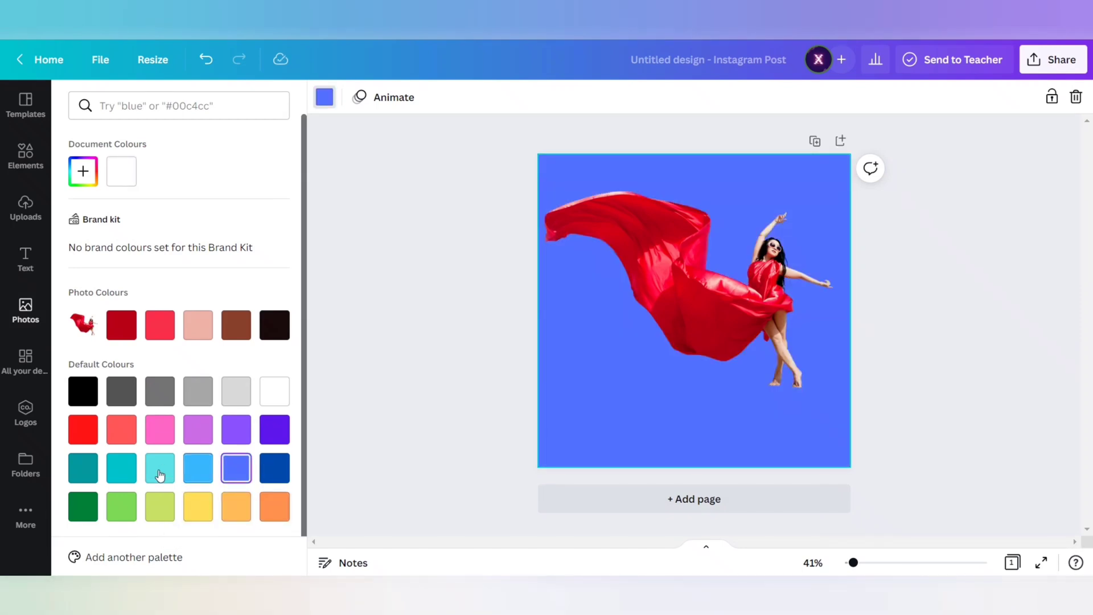
click(168, 467)
click(162, 439)
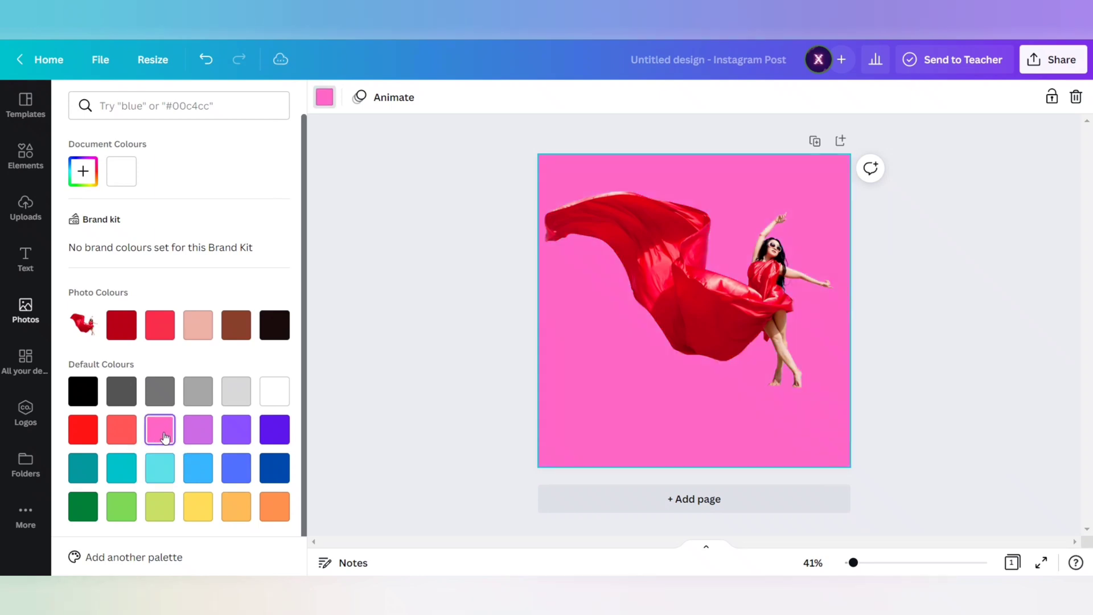
click(207, 438)
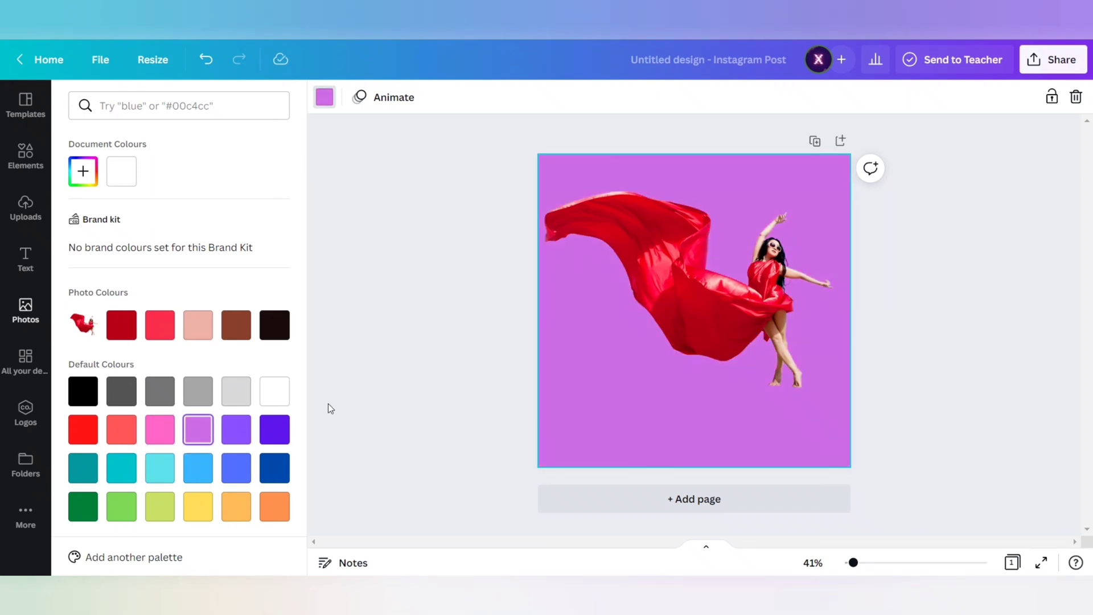
click(375, 372)
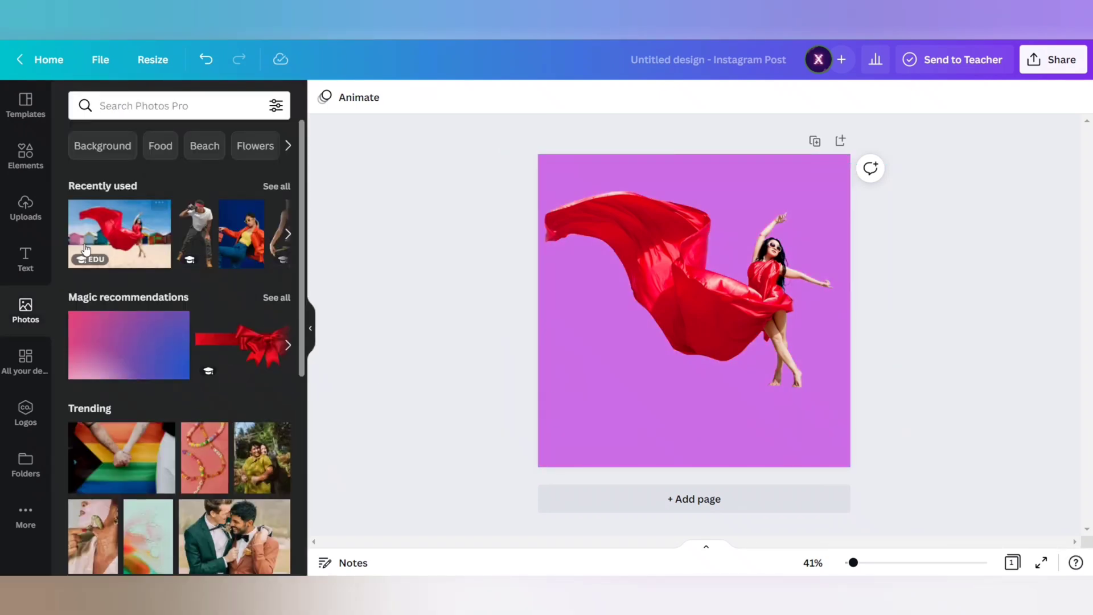
- Search the elements for "instagram post" and add the white post frame with the transparent window and red heart
click(25, 154)
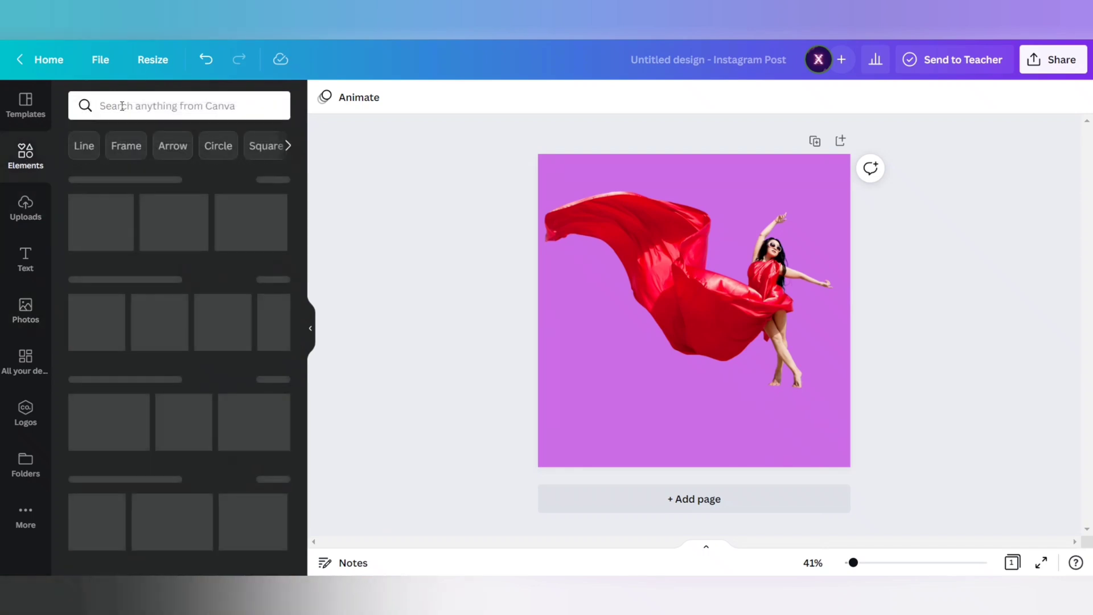
click(121, 106)
text(inst)
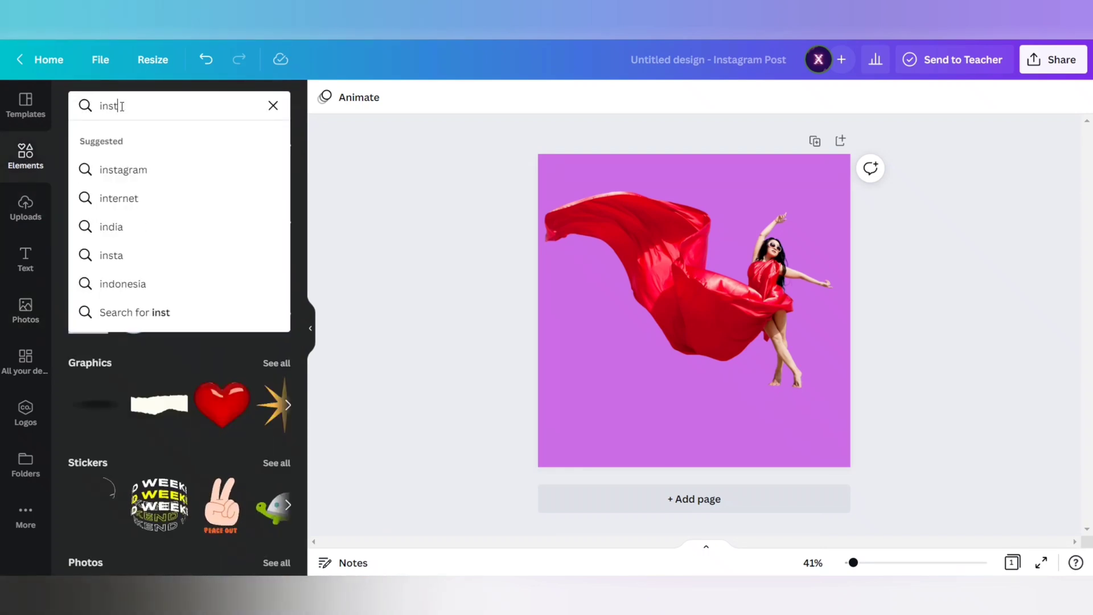
text(agram post)
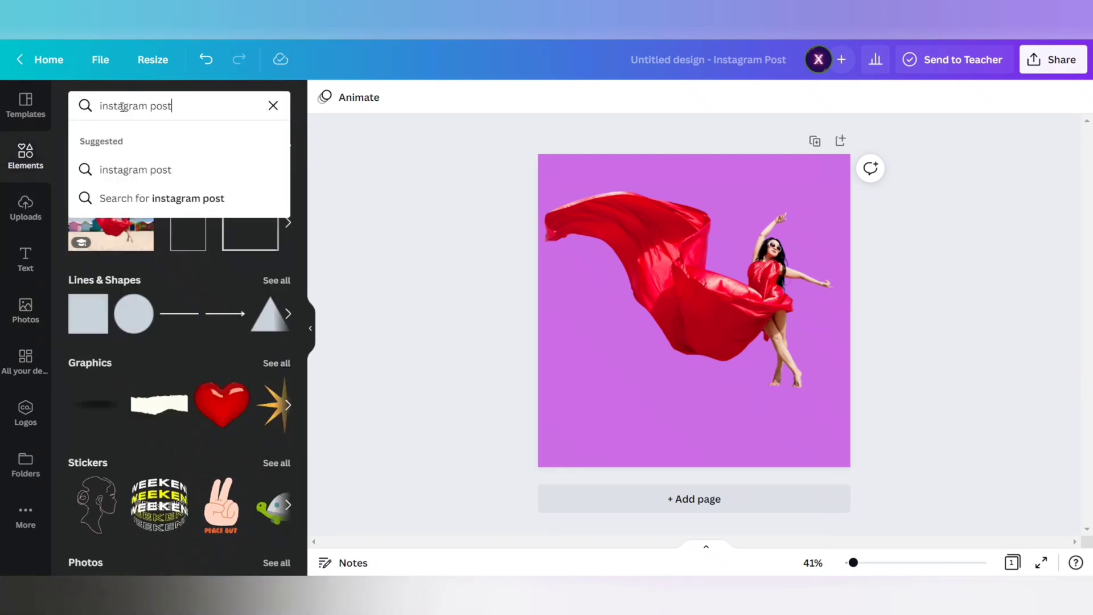
click(125, 169)
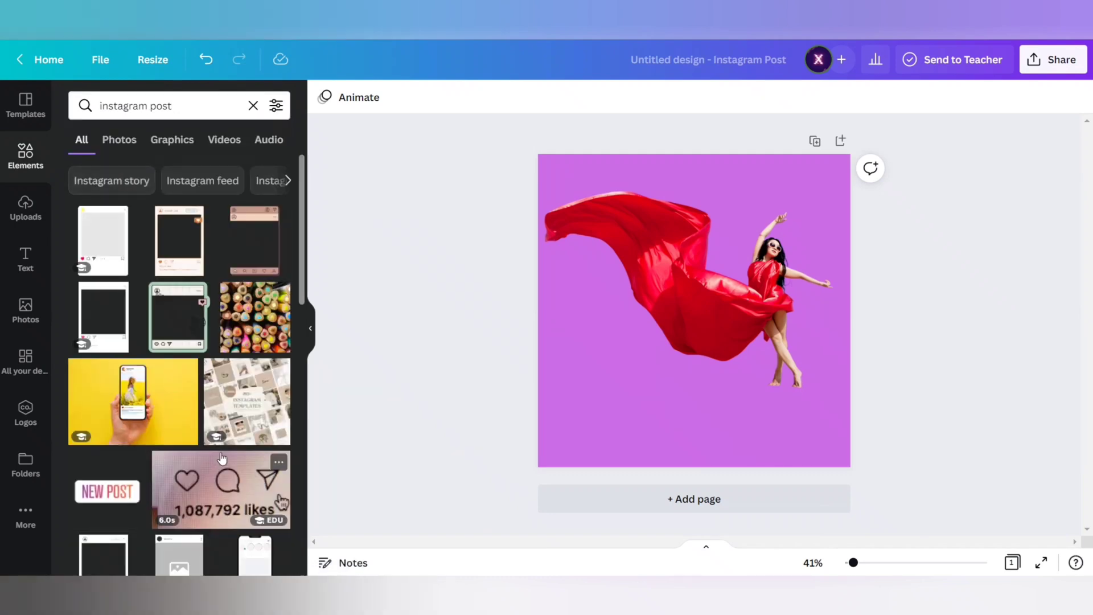
scroll(191, 448, down, 4)
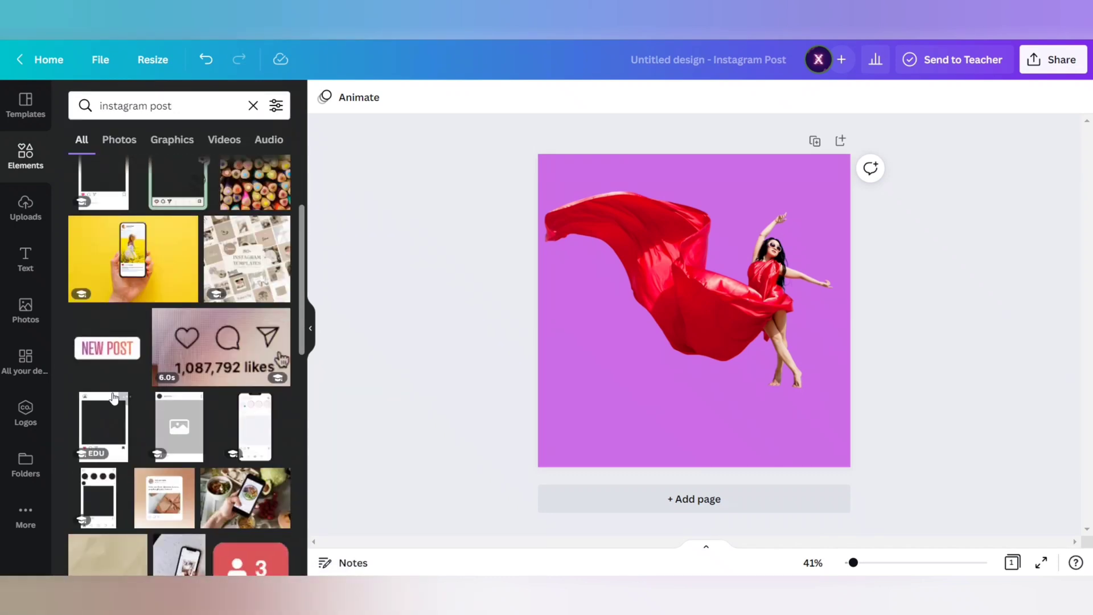
click(103, 354)
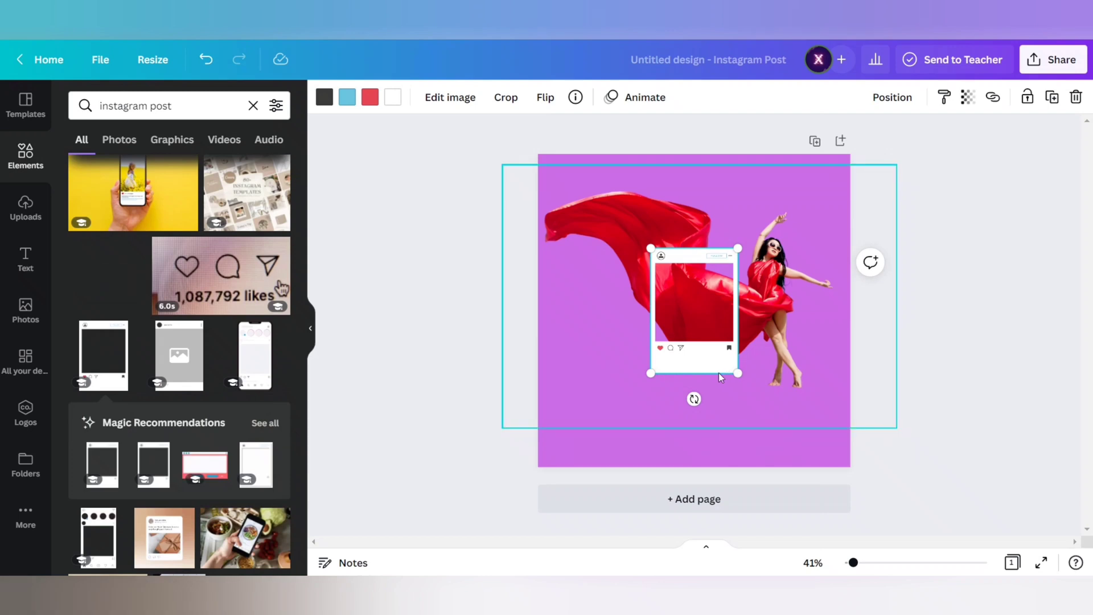
- Enlarge the post frame, tilt it clockwise and place it over the dancer and part of her dress
drag(650, 374, 606, 431)
drag(674, 452, 615, 441)
drag(661, 405, 702, 367)
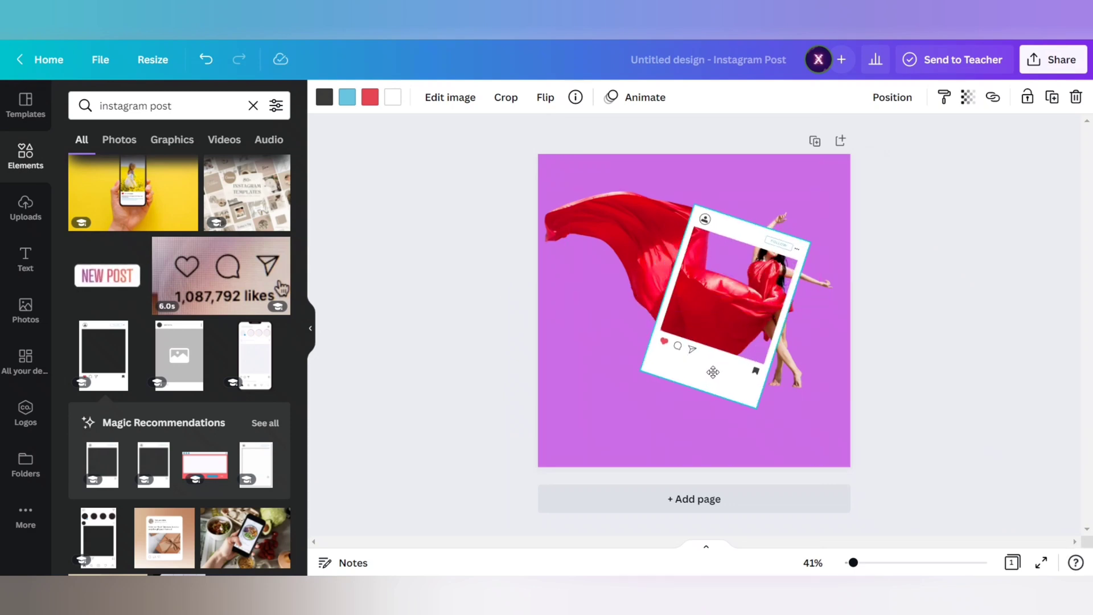
drag(712, 373, 714, 370)
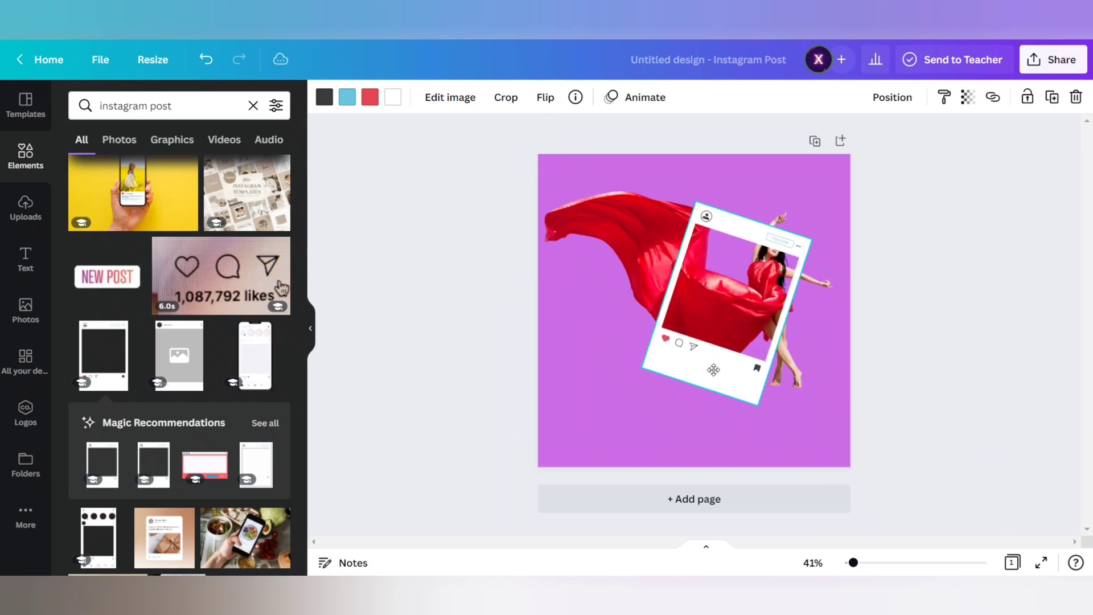
drag(644, 368, 625, 376)
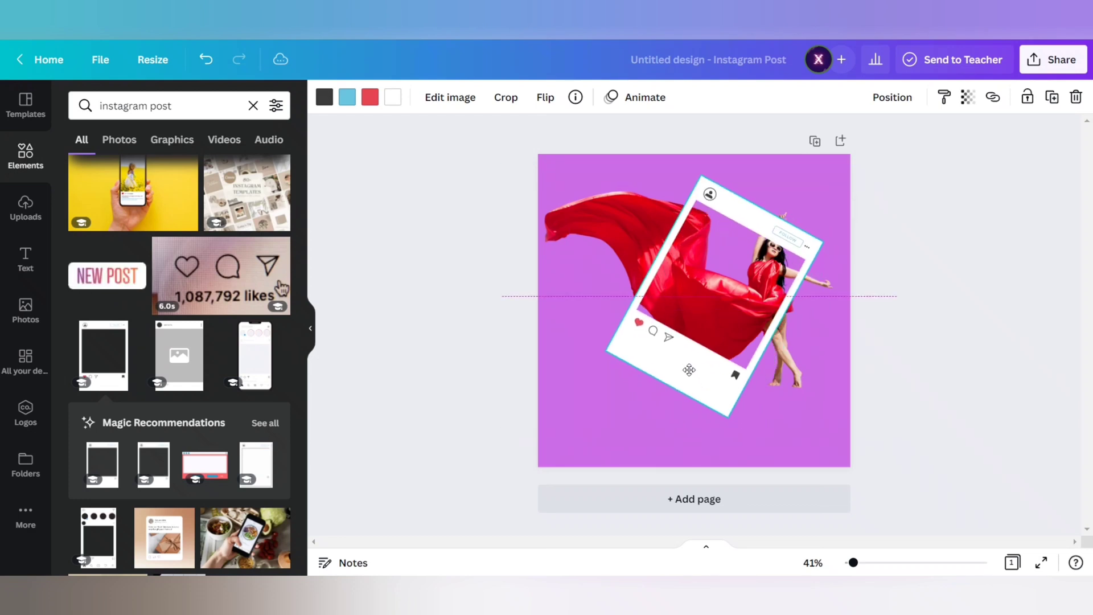
- Fine-tune the tilted frame's position and size so the dancer's head and arms reach past its edge
drag(690, 370, 687, 375)
key(Up)
key(Up)
key(Up)
key(Up)
key(Up)
key(Up)
key(Up)
key(Up)
key(Up)
key(Up)
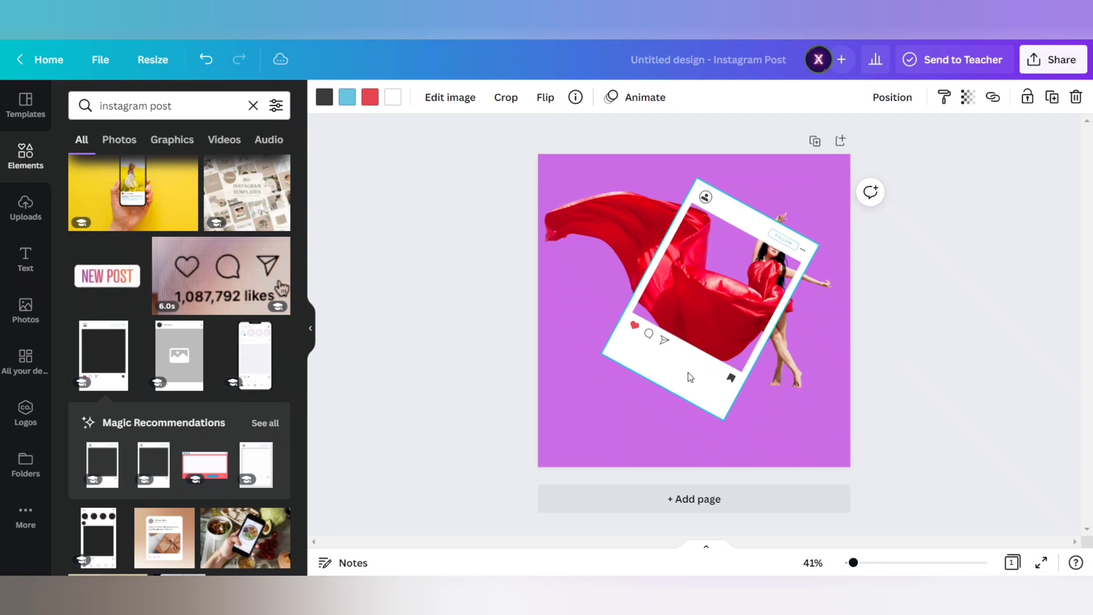
key(Right)
key(Right)
key(Right)
key(Right)
key(Right)
key(Right)
key(Right)
key(Right)
key(Right)
key(Down)
key(Down)
key(Down)
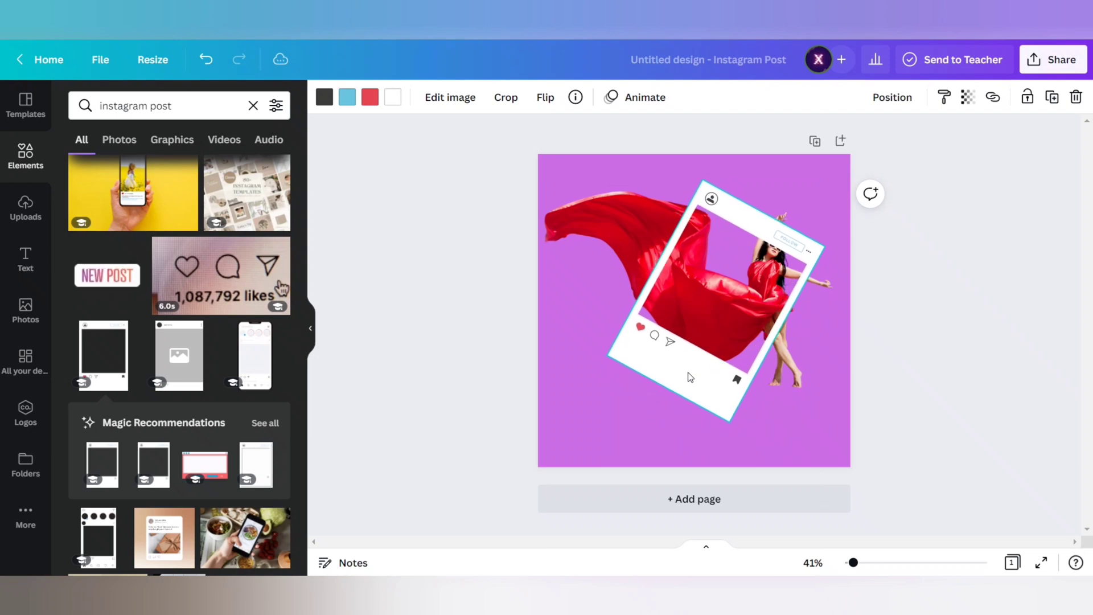
drag(729, 422, 729, 420)
- Duplicate the dancer cut-out, align the copy with the original, and crop it to about 681 × 454 around her upper body in front of the frame
click(580, 225)
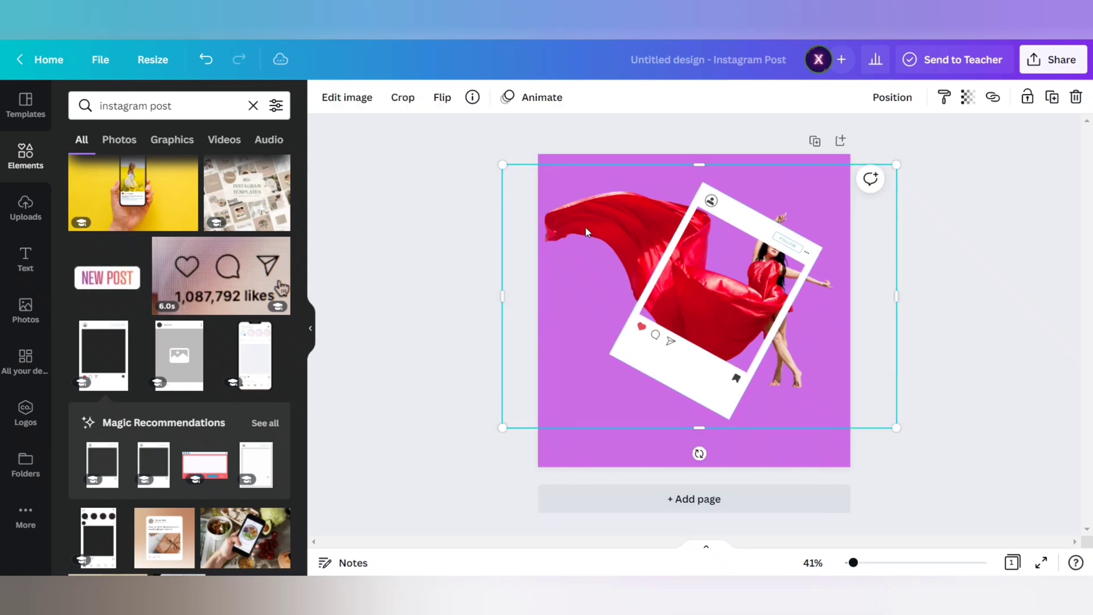
key(ctrl+bracketright)
drag(712, 311, 723, 315)
drag(505, 296, 700, 316)
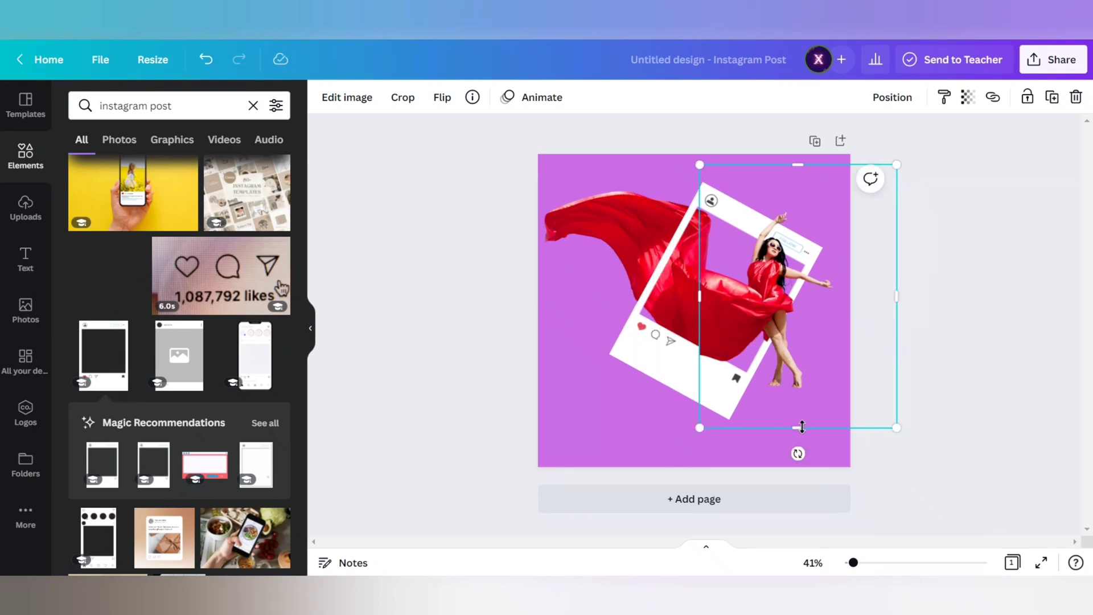
drag(802, 427, 787, 295)
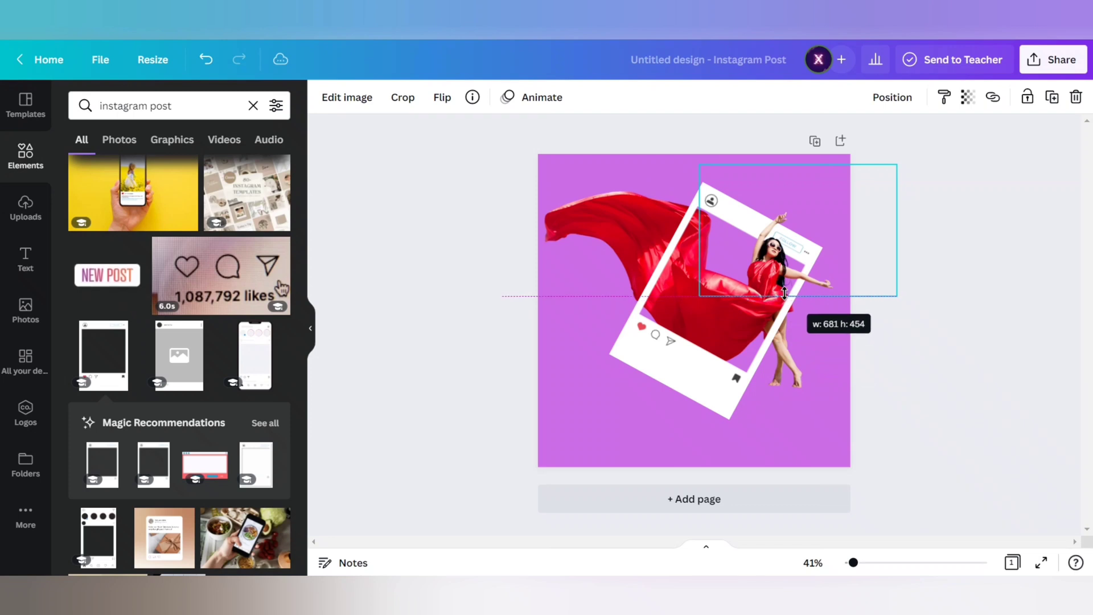
drag(784, 293, 783, 293)
click(458, 347)
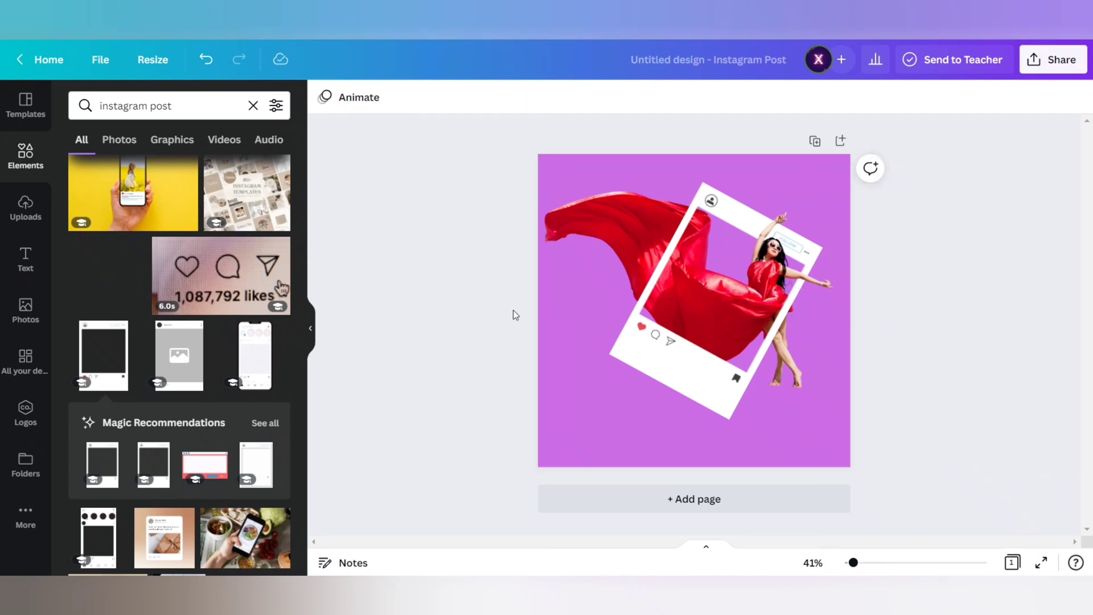
- Duplicate the full dancer cut-out again, align it, and crop the copy to the lower dress fold overlapping the frame's bottom border
click(618, 229)
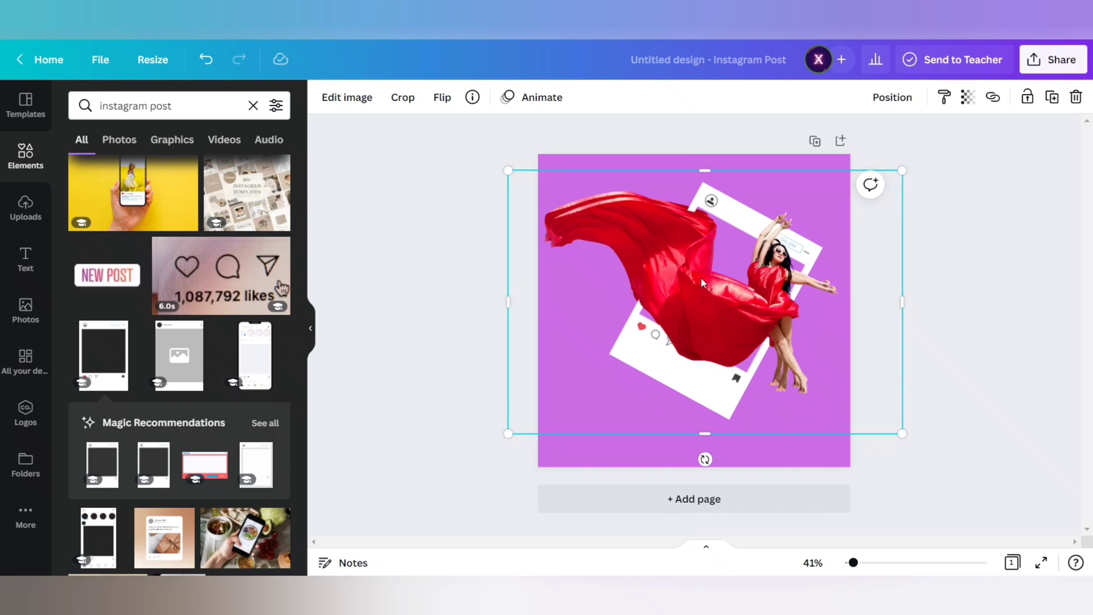
drag(715, 304, 710, 298)
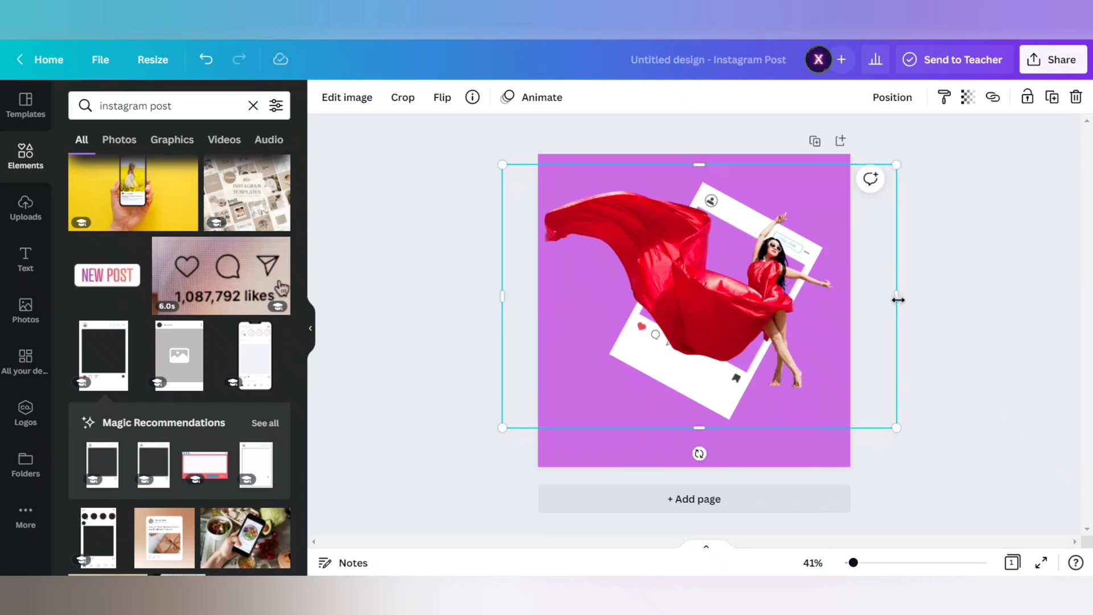
drag(889, 304, 744, 341)
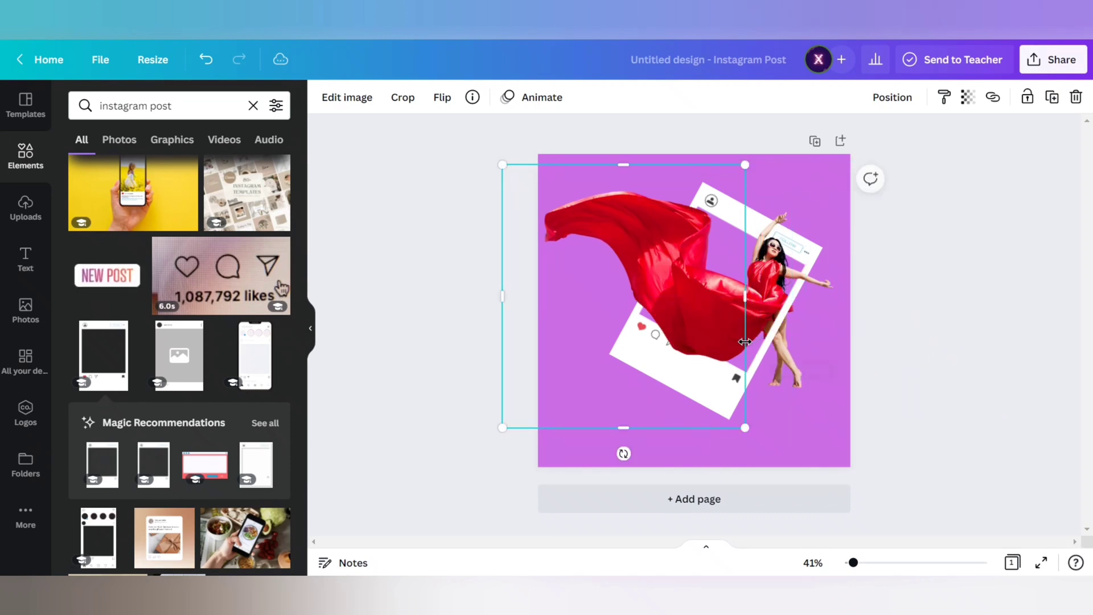
drag(623, 165, 623, 270)
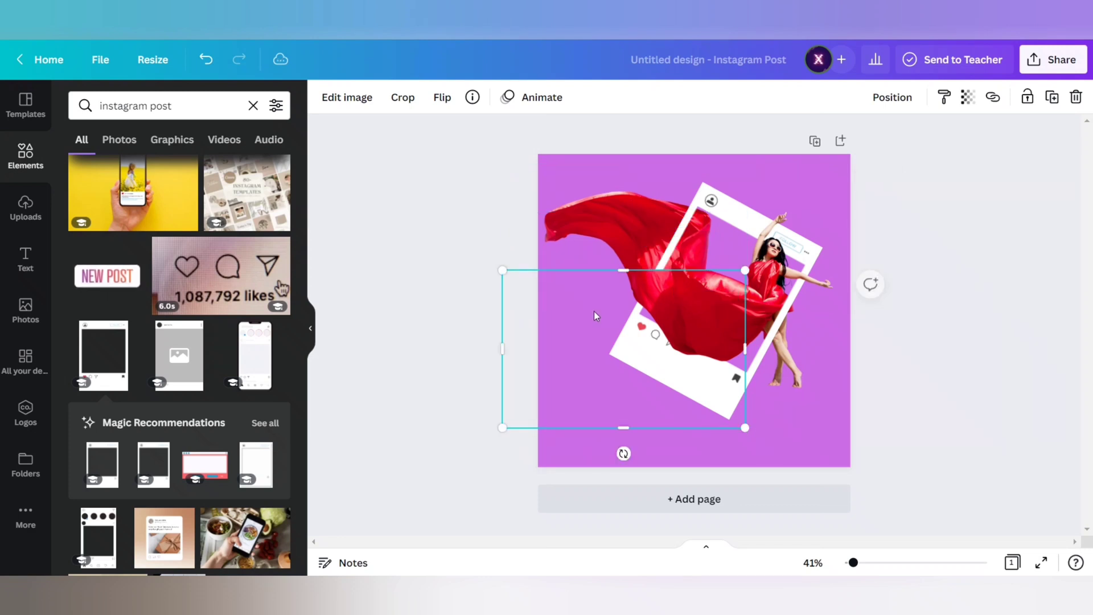
drag(511, 349, 658, 350)
drag(701, 275, 703, 302)
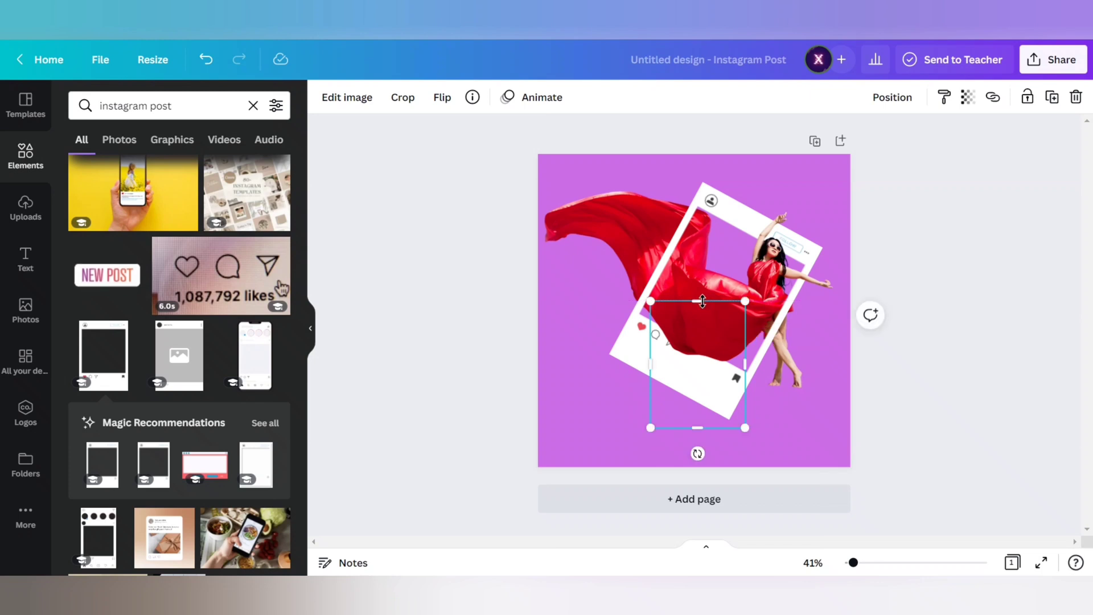
click(408, 266)
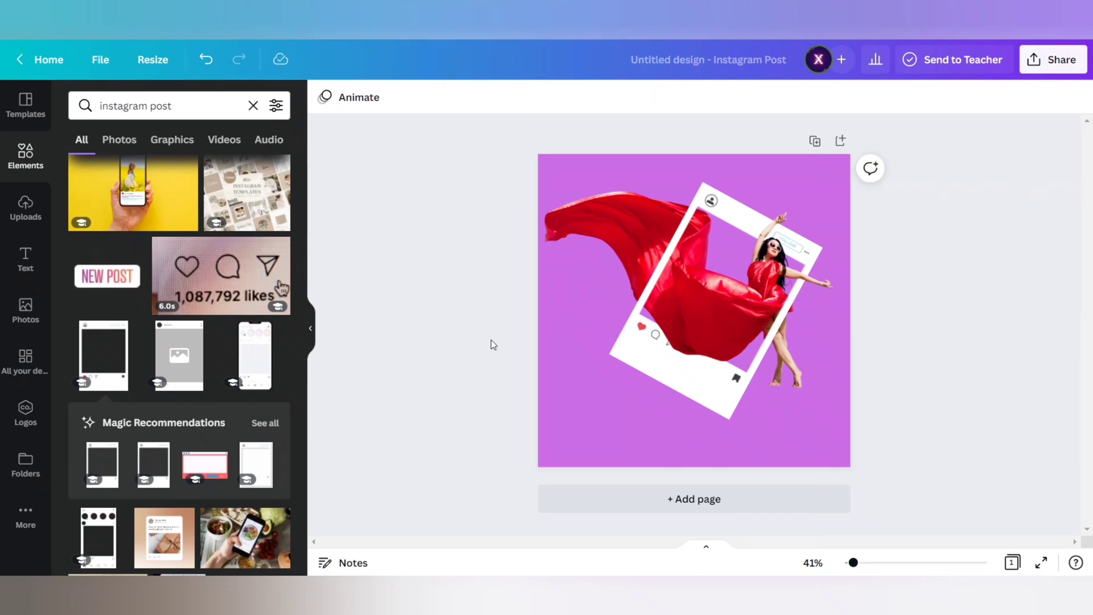
- Add a thin upright rectangle outline from the Lines & Shapes collection to the page
click(28, 176)
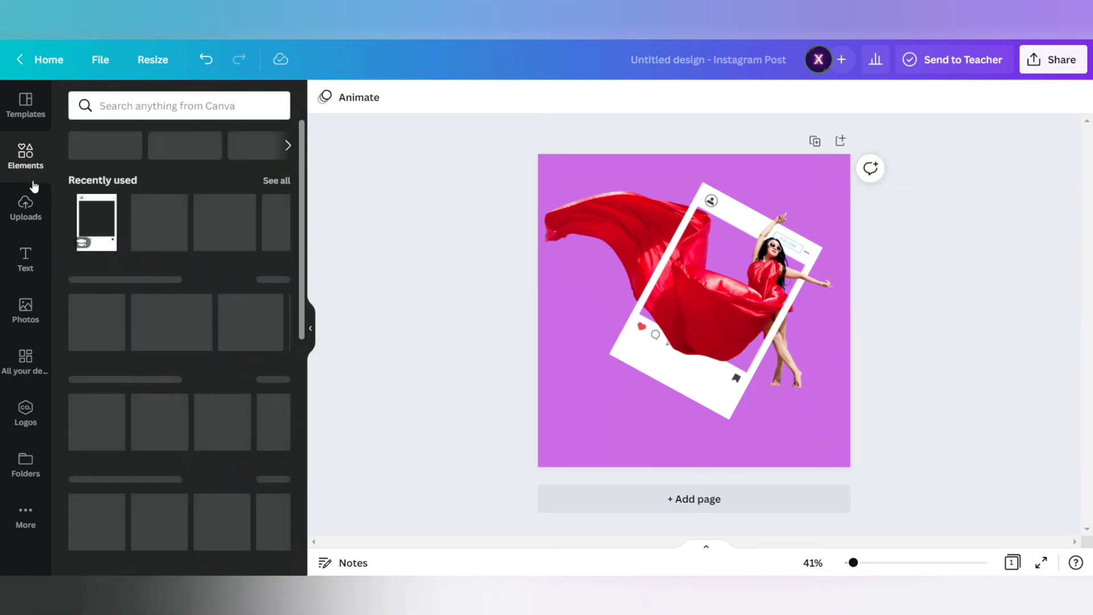
click(270, 280)
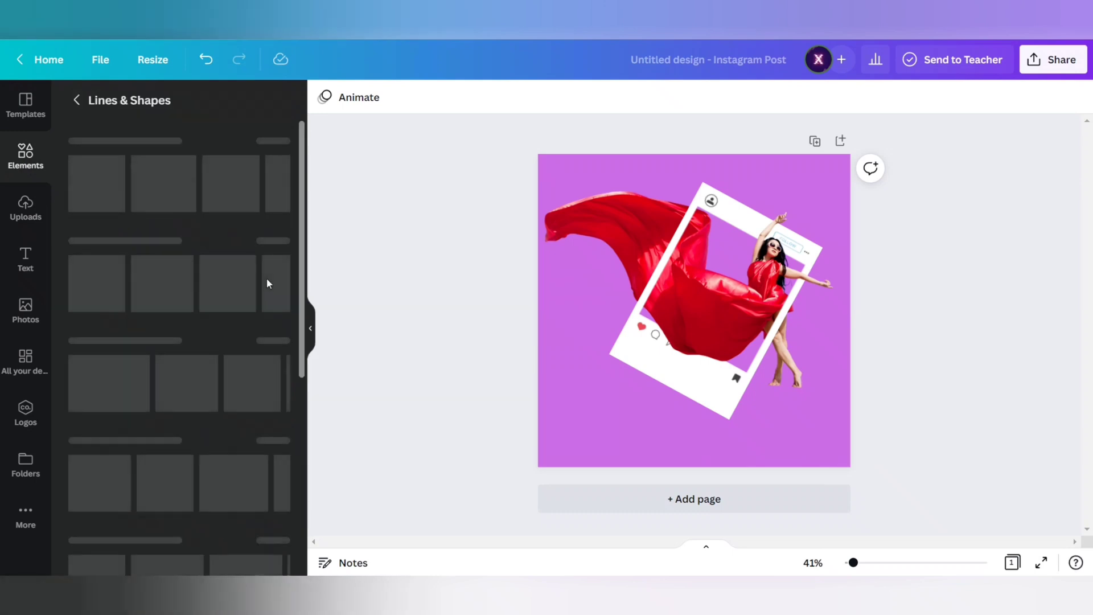
scroll(209, 386, down, 2)
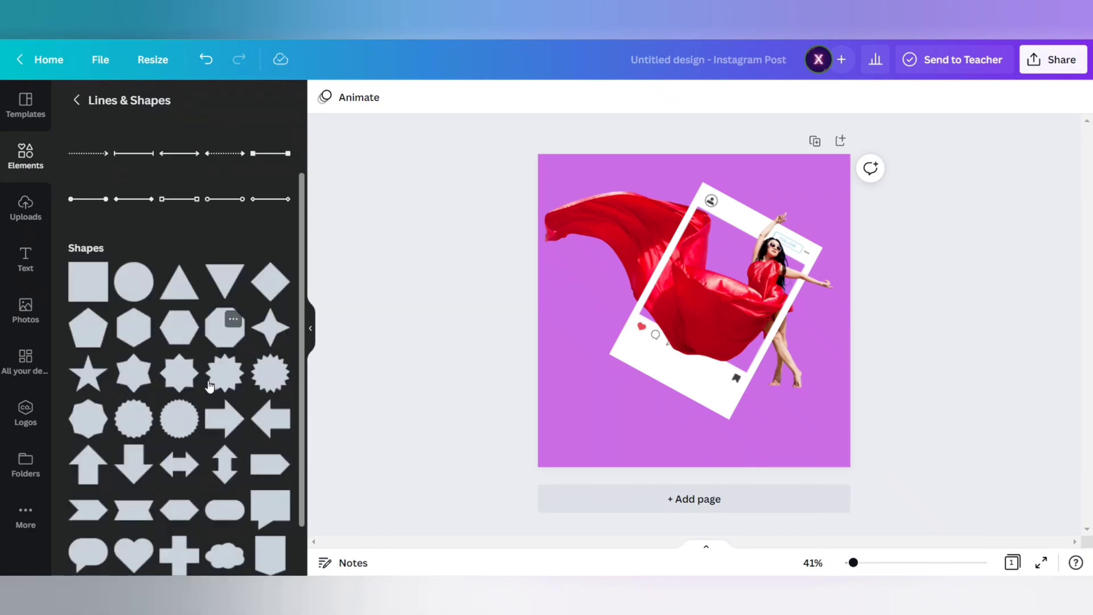
scroll(209, 386, down, 10)
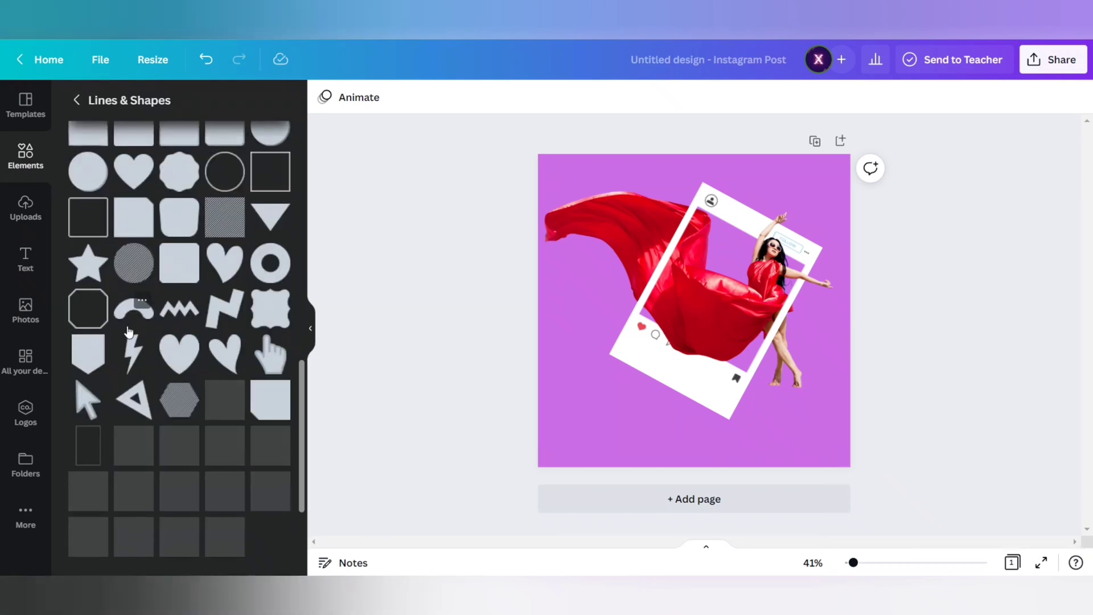
scroll(130, 330, down, 2)
click(87, 507)
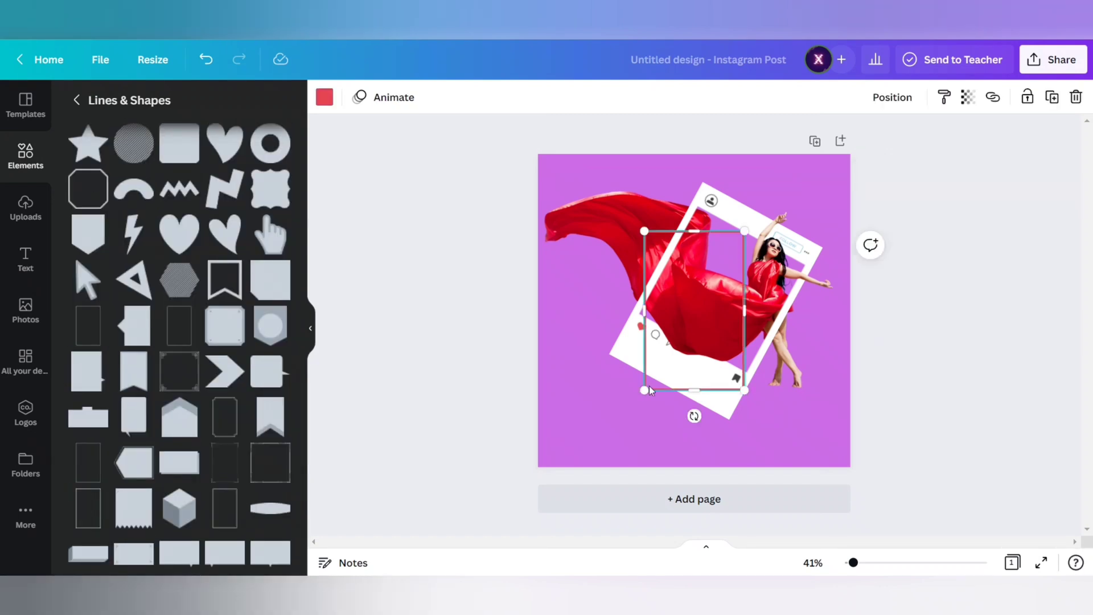
- Tilt the red rectangle outline to match the post frame and stretch its sides to the frame's outer edges
drag(695, 416, 642, 420)
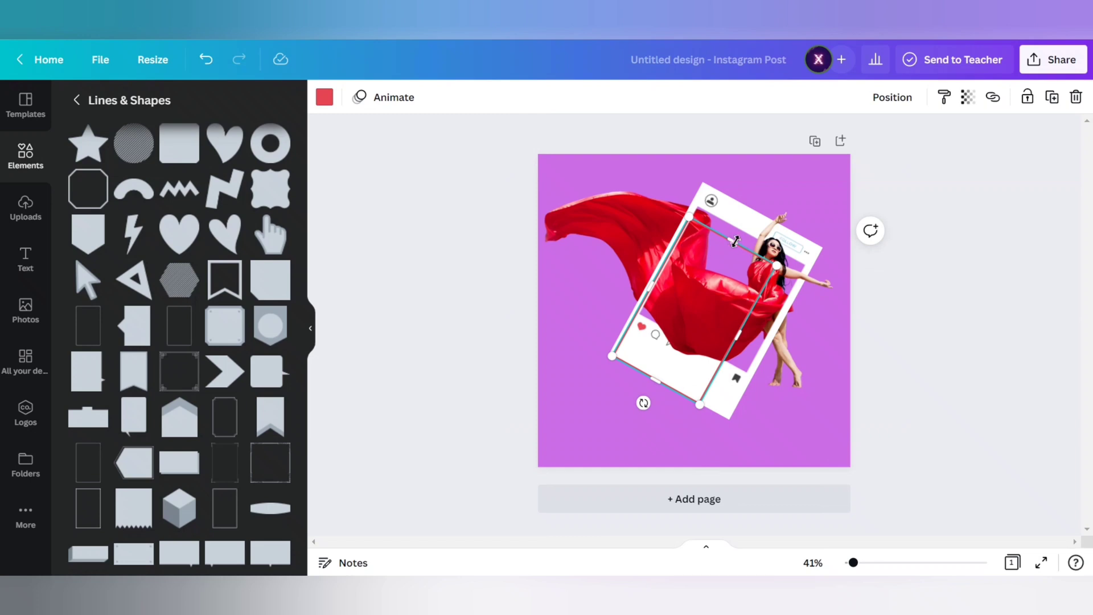
drag(735, 242, 752, 207)
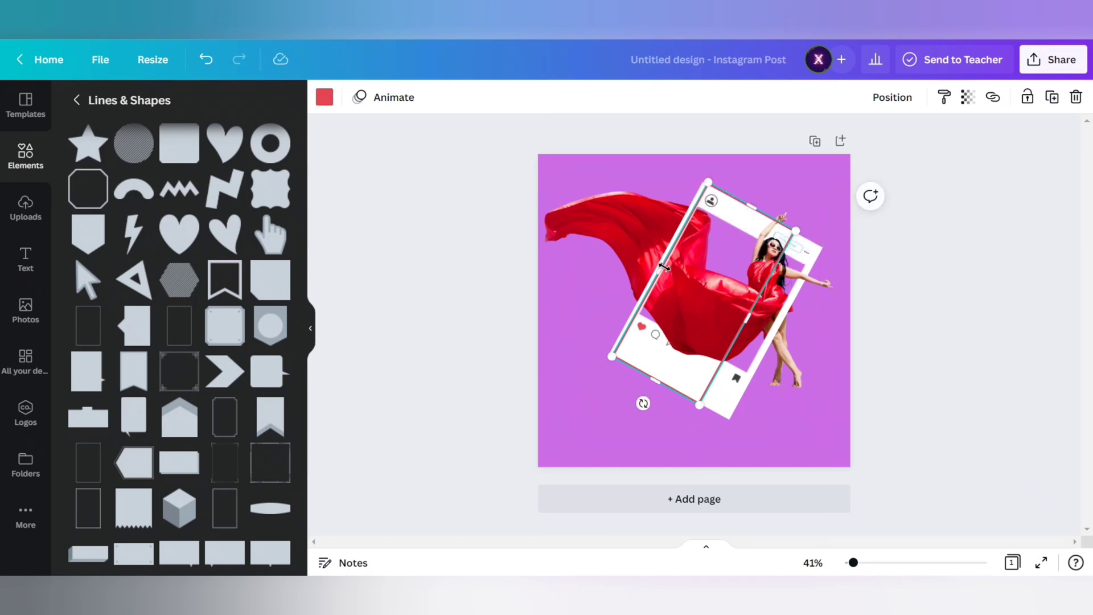
drag(659, 266, 655, 272)
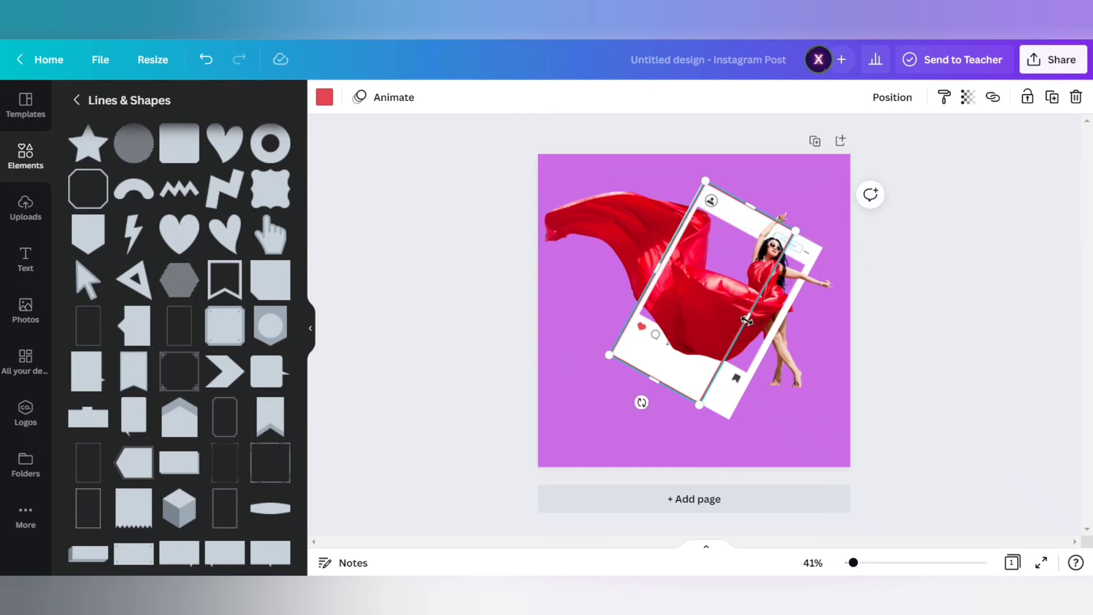
drag(747, 317, 771, 337)
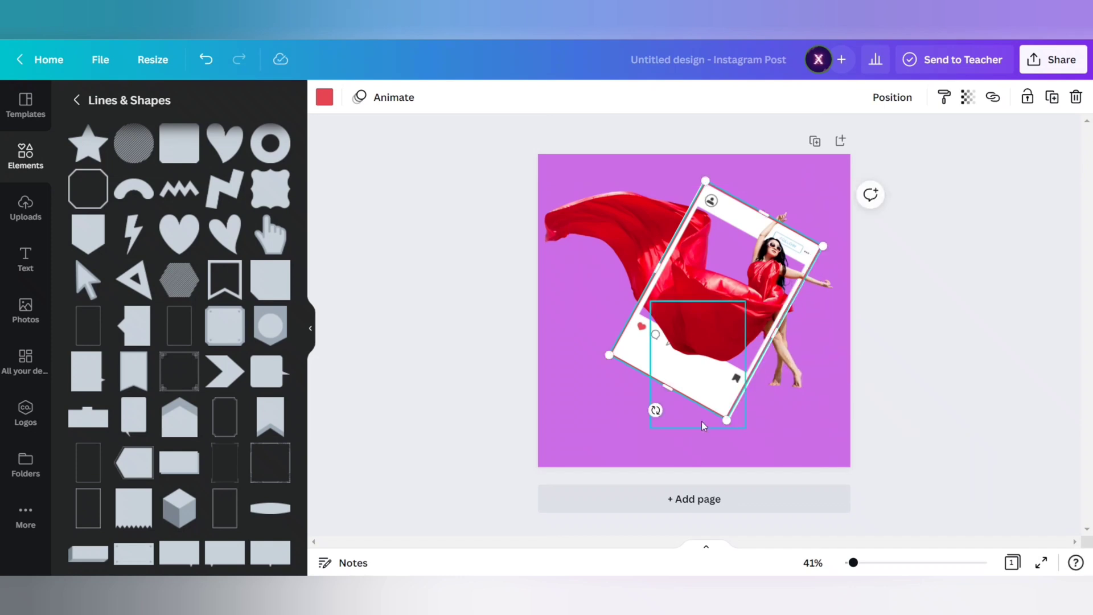
- Fine-tune the outline's angle, corner and side edges so it evenly borders the outside of the post frame
click(813, 564)
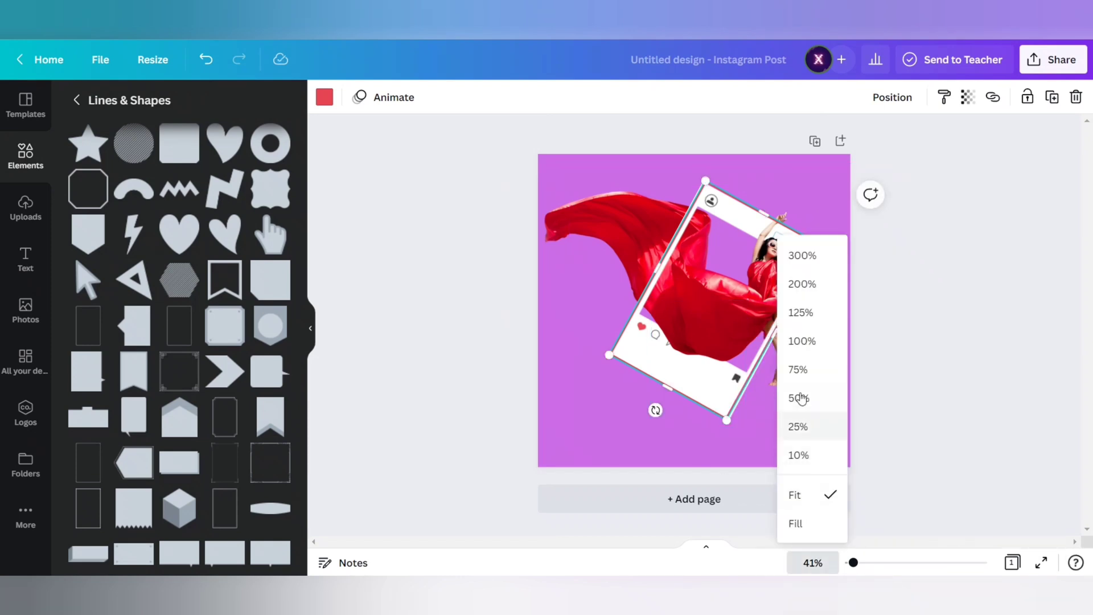
click(803, 398)
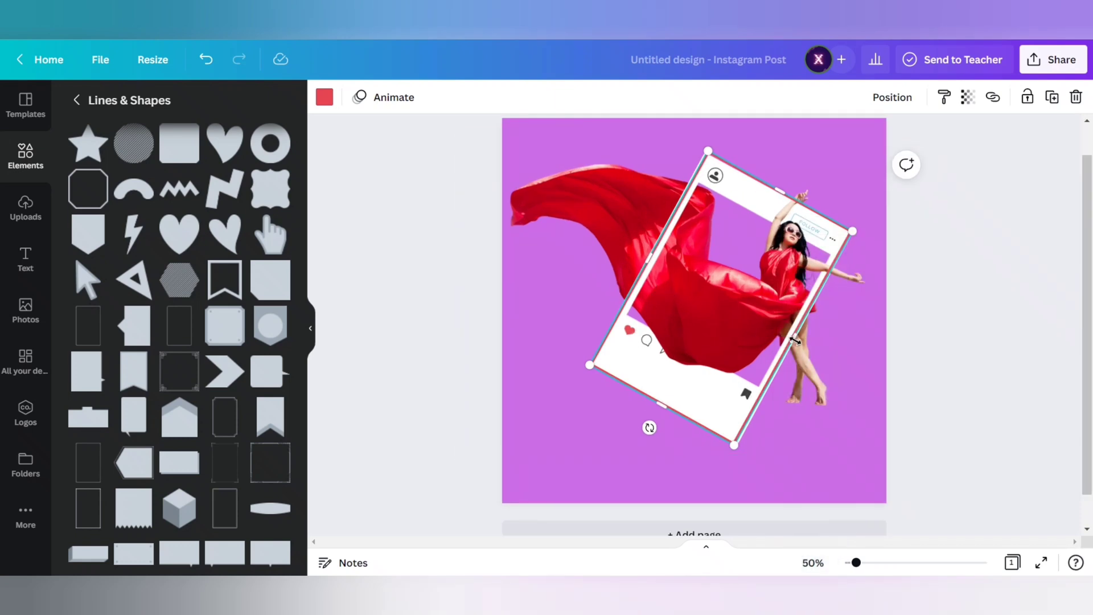
drag(794, 340, 796, 344)
drag(649, 427, 647, 429)
drag(592, 369, 584, 370)
drag(655, 411, 653, 410)
drag(793, 341, 794, 340)
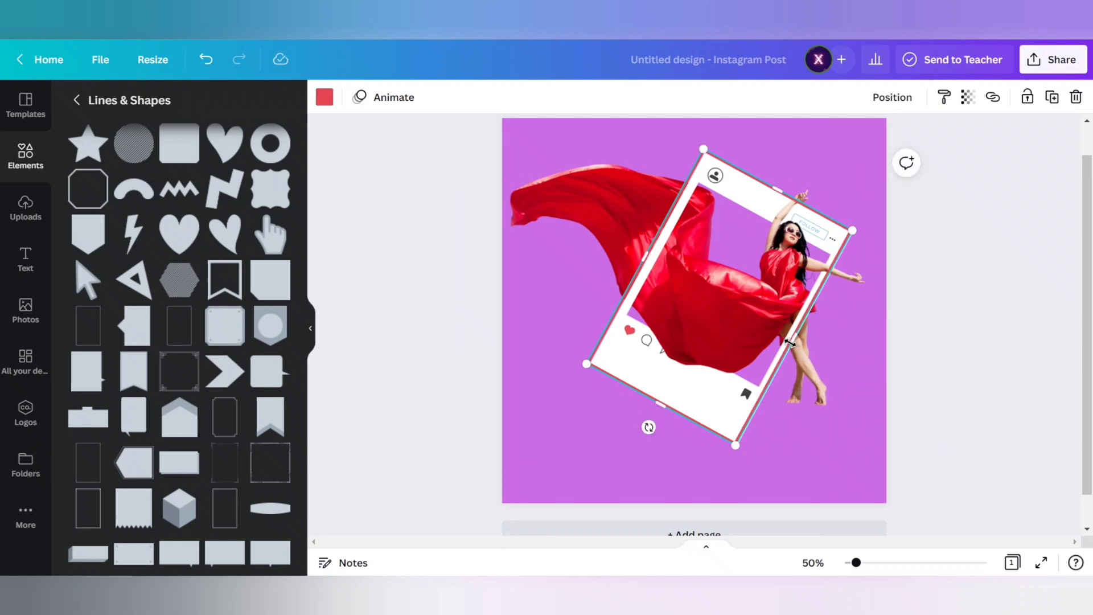
click(813, 562)
click(799, 369)
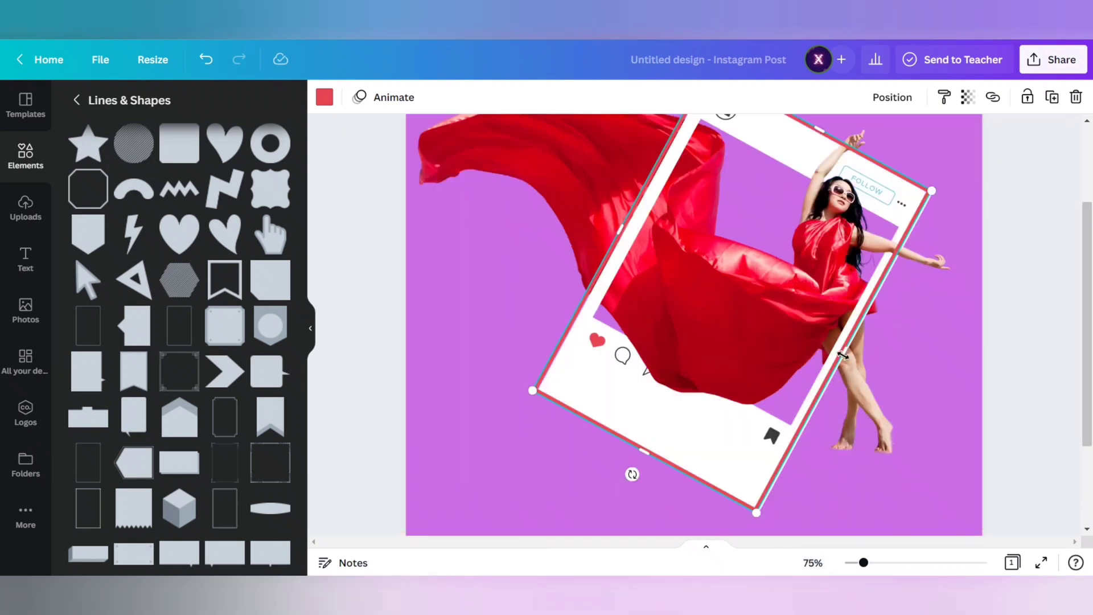
drag(844, 356, 849, 358)
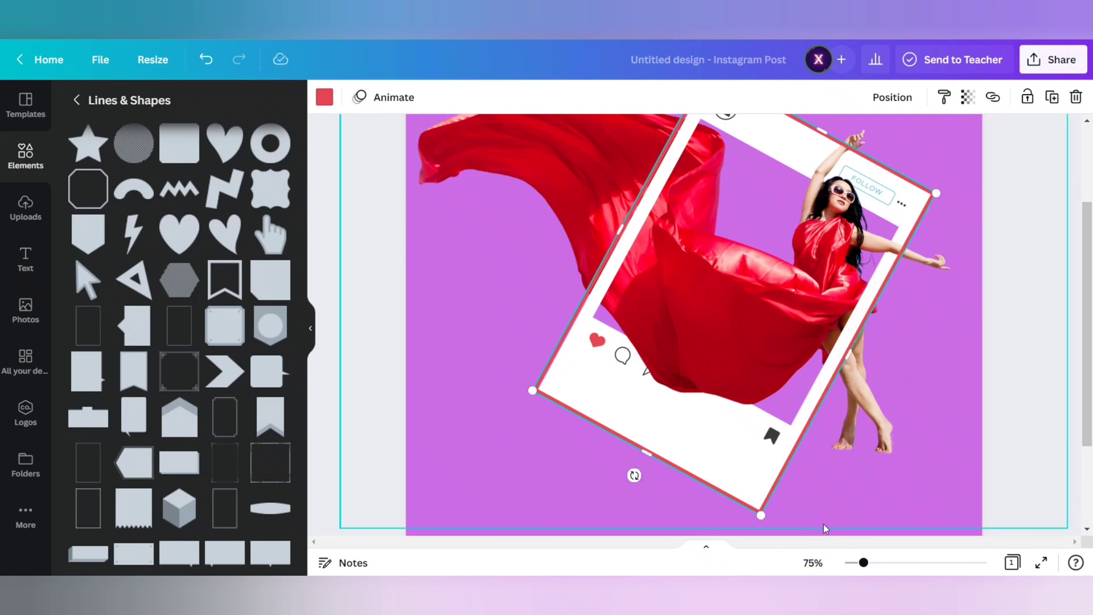
click(812, 563)
click(798, 398)
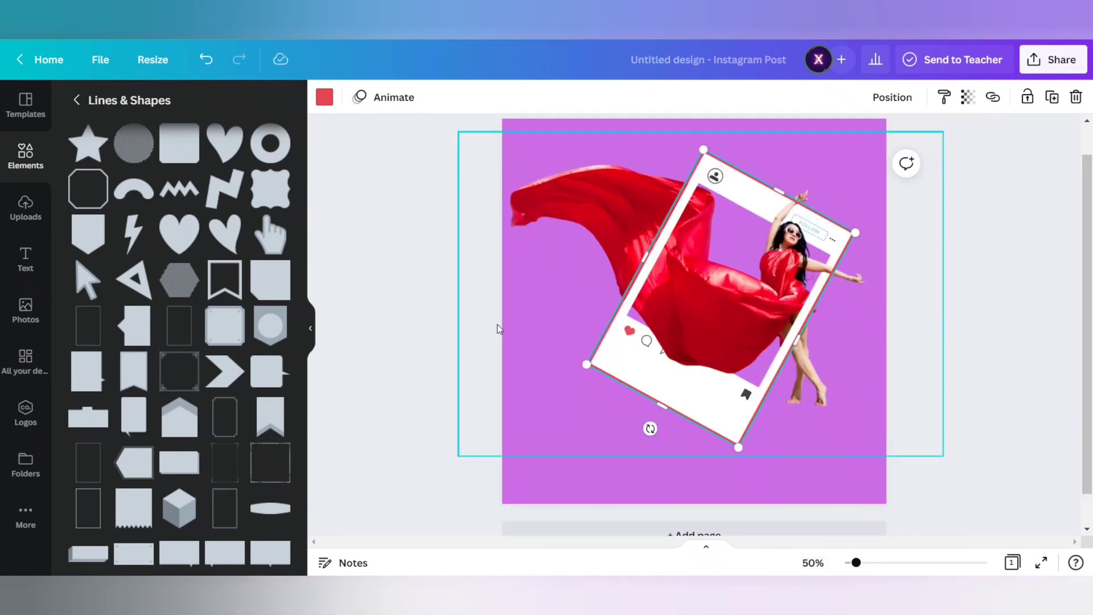
- Send the outer red outline to the back, behind the post frame and the dancer
click(410, 302)
click(739, 447)
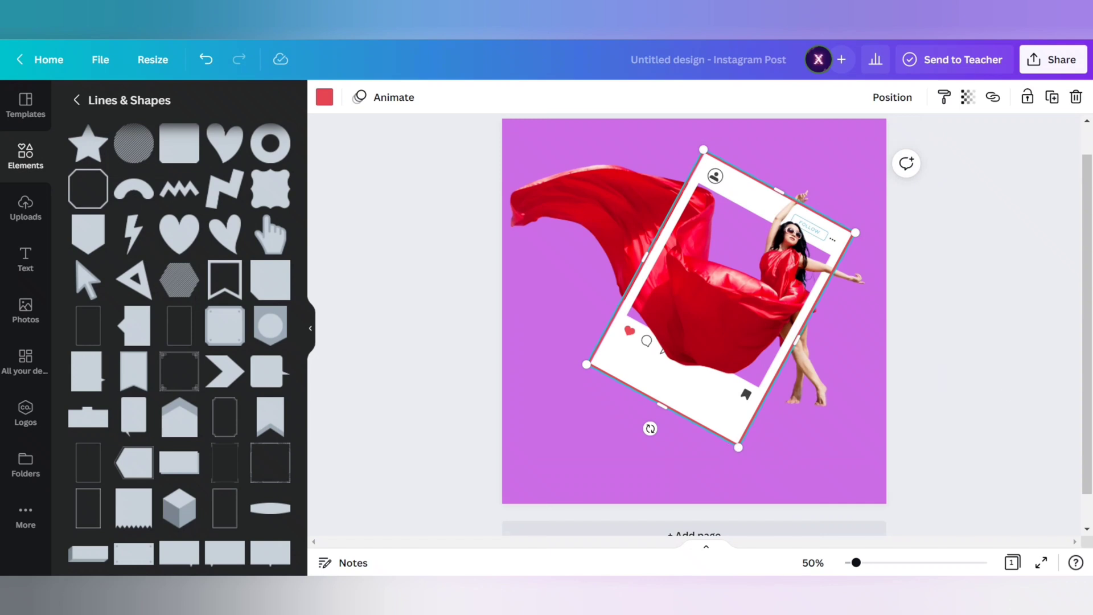
click(892, 97)
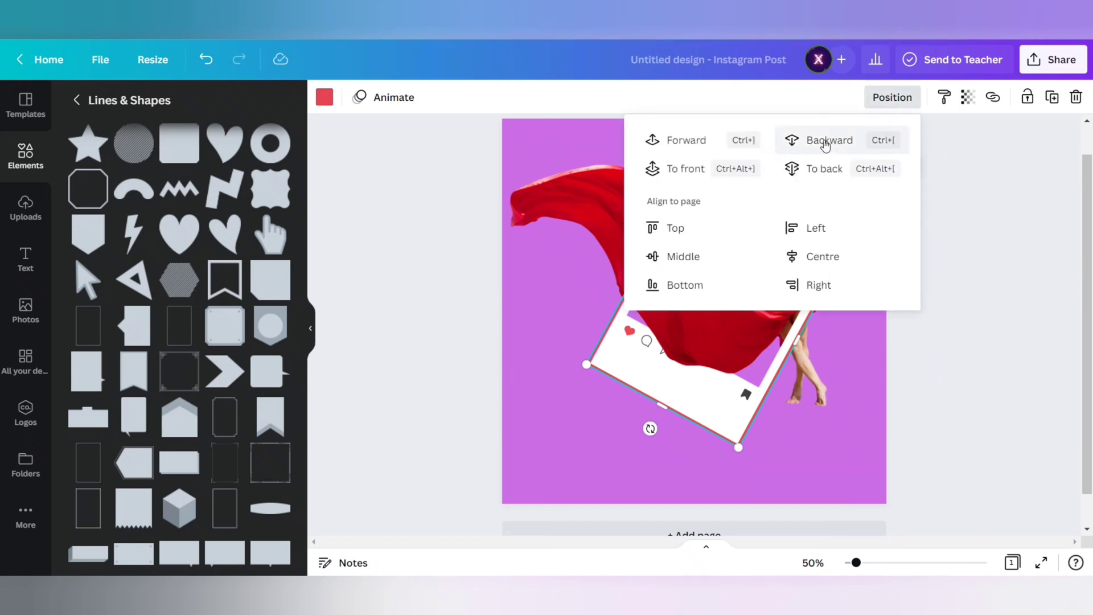
click(1022, 313)
- Duplicate the red outline and shrink the copy's sides to fit the frame's inner photo opening
click(656, 375)
click(590, 368)
drag(648, 371, 653, 368)
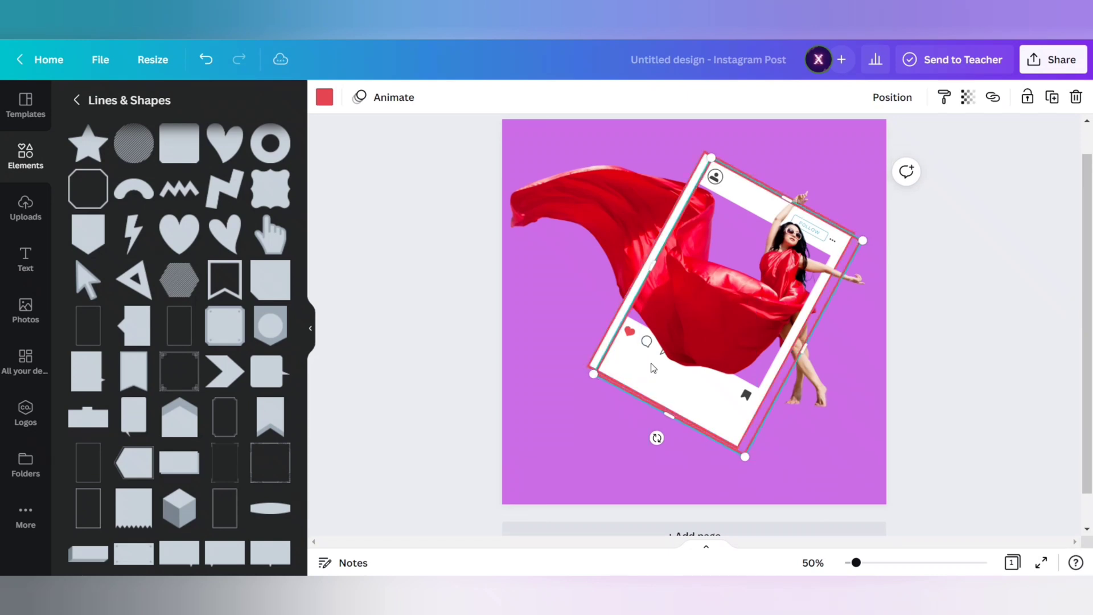
drag(787, 195, 773, 222)
drag(667, 417, 699, 361)
drag(809, 332, 795, 331)
- Fine-tune the upper and side edges of the inner outline along the frame's photo opening
click(813, 563)
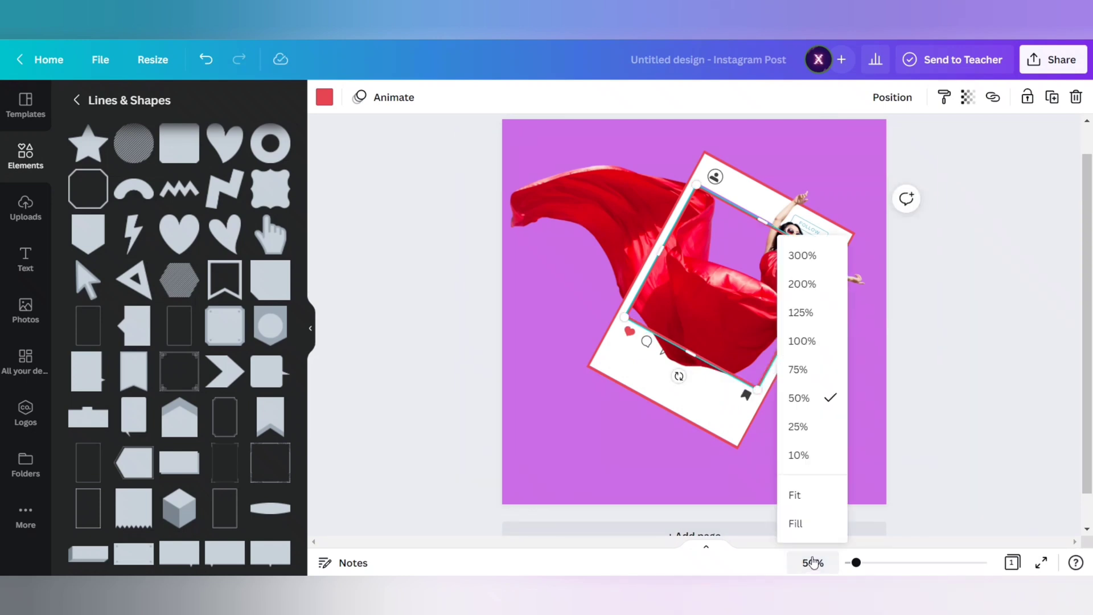
click(823, 342)
scroll(836, 307, up, 3)
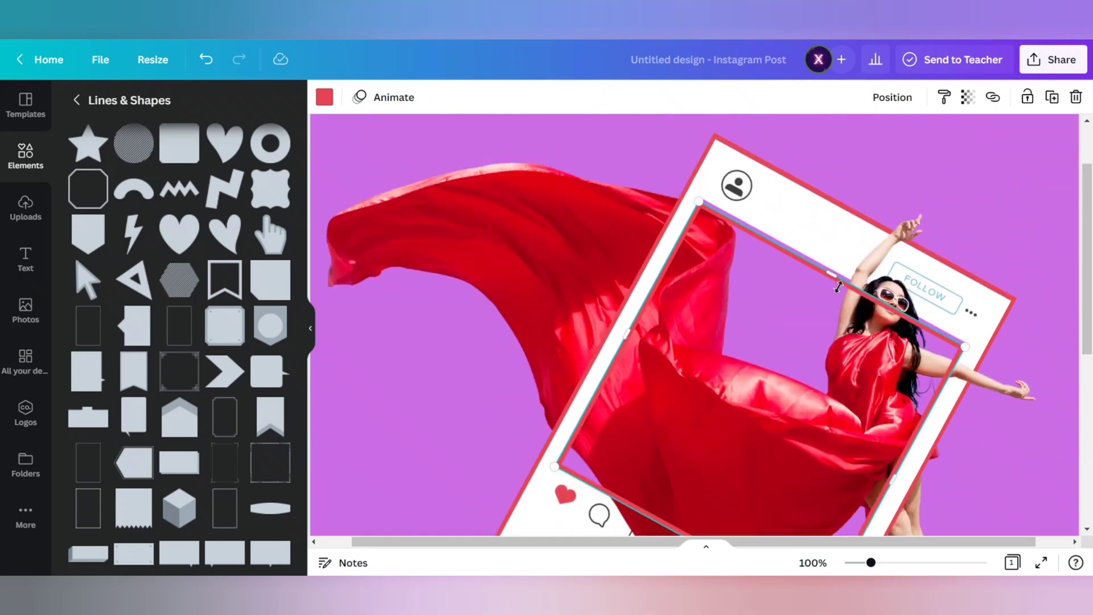
drag(833, 270, 832, 281)
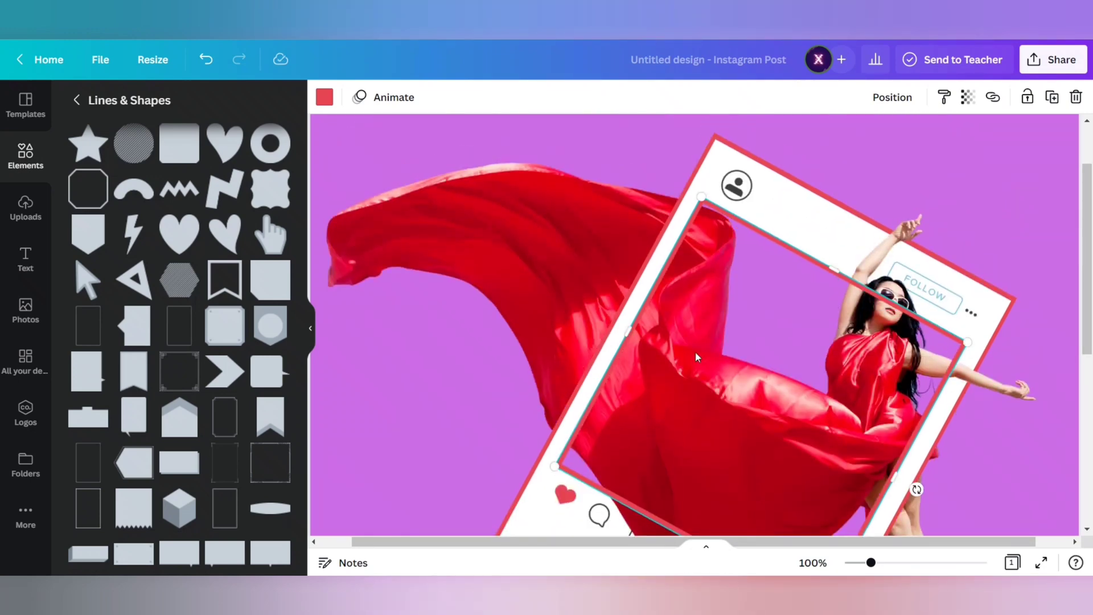
scroll(696, 357, down, 3)
drag(894, 335, 898, 338)
scroll(677, 335, up, 3)
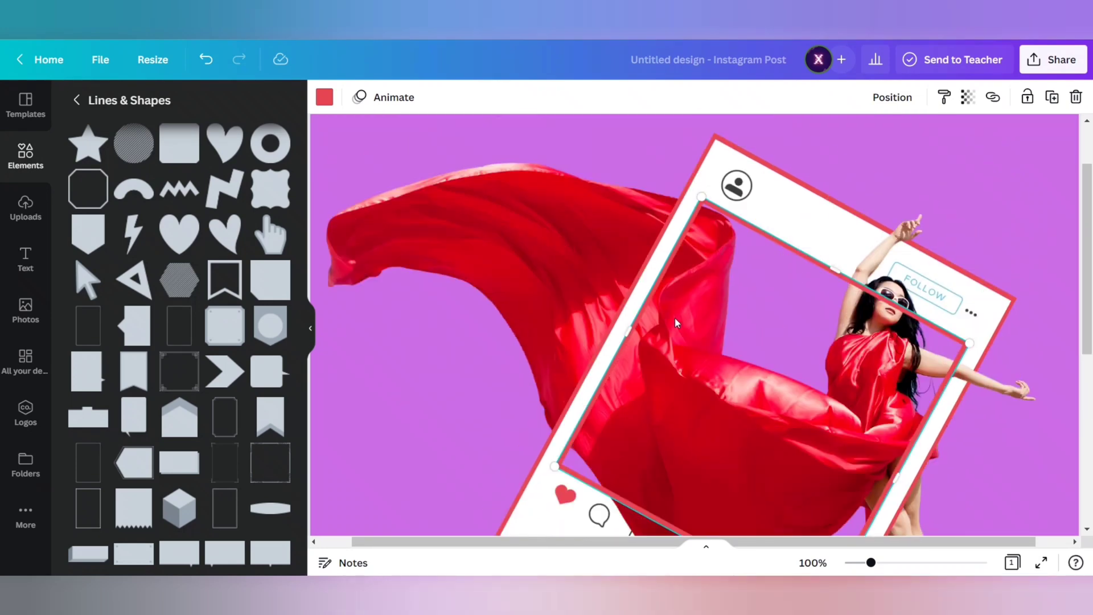
click(446, 343)
click(807, 246)
scroll(861, 137, down, 2)
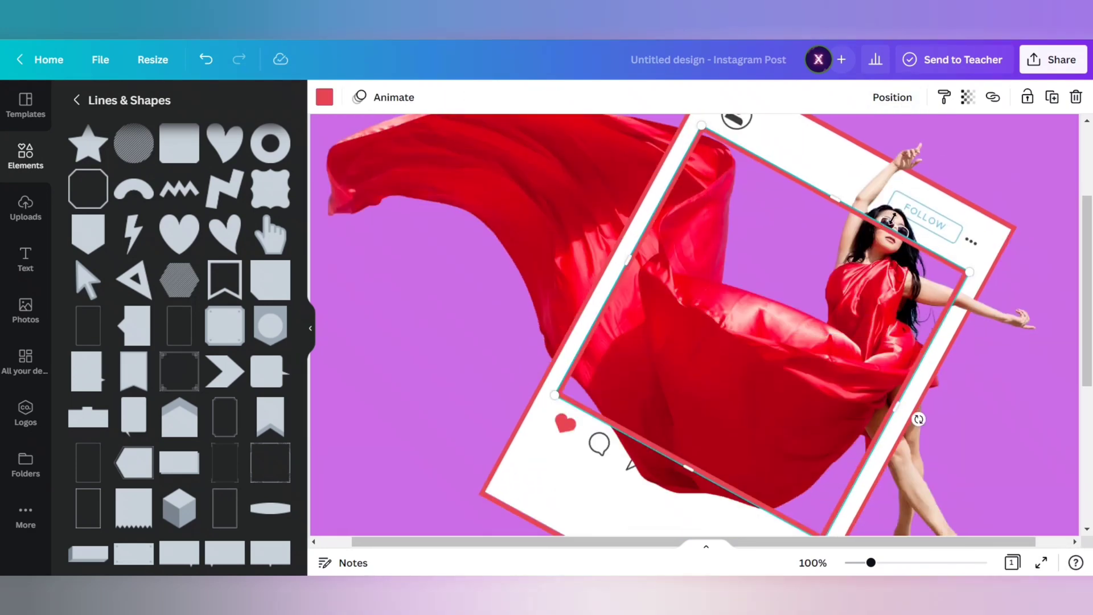
- Send the inner outline backward so it sits behind the dancer's upper body and lower dress fold
click(813, 562)
click(798, 395)
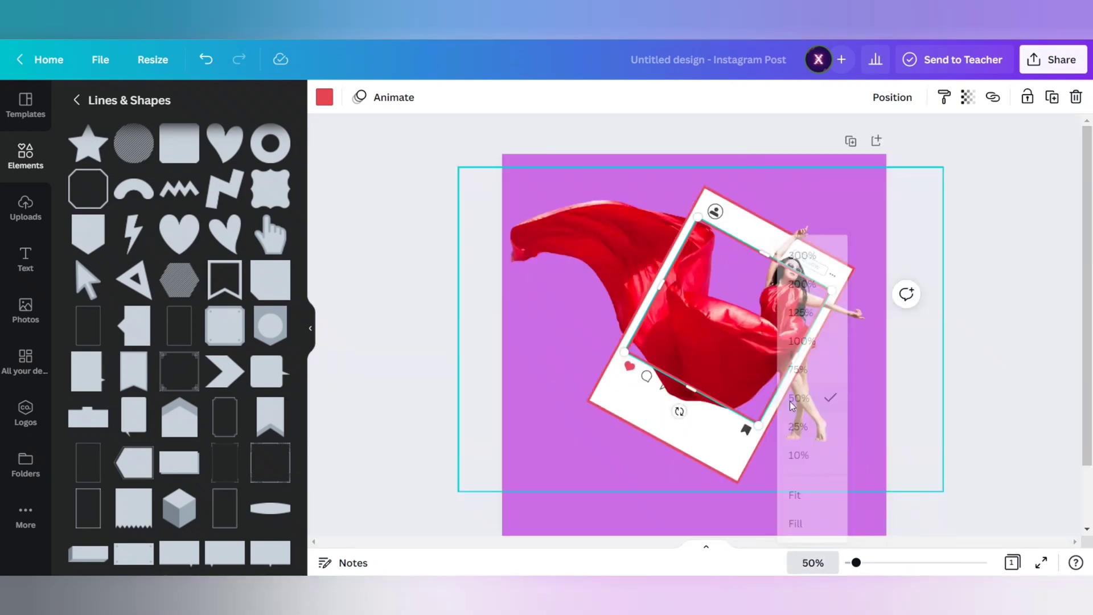
click(896, 98)
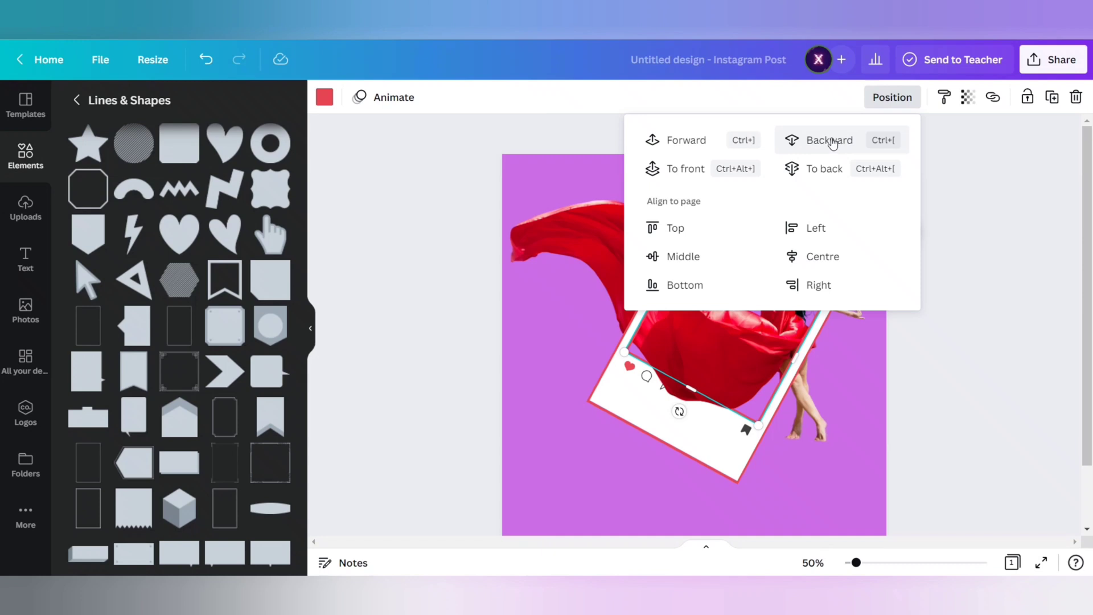
click(831, 140)
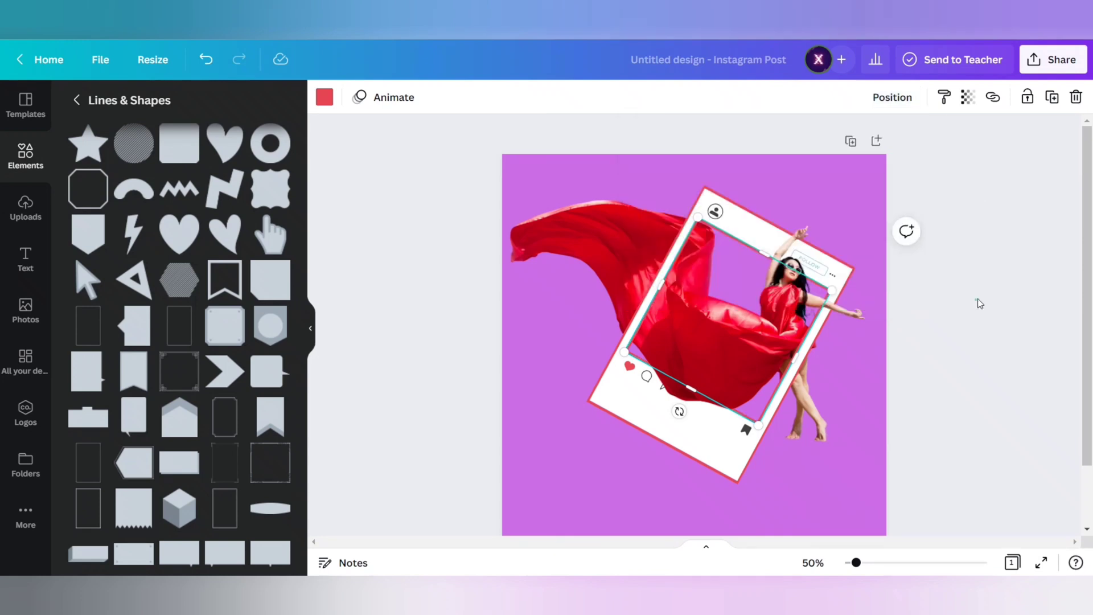
click(978, 301)
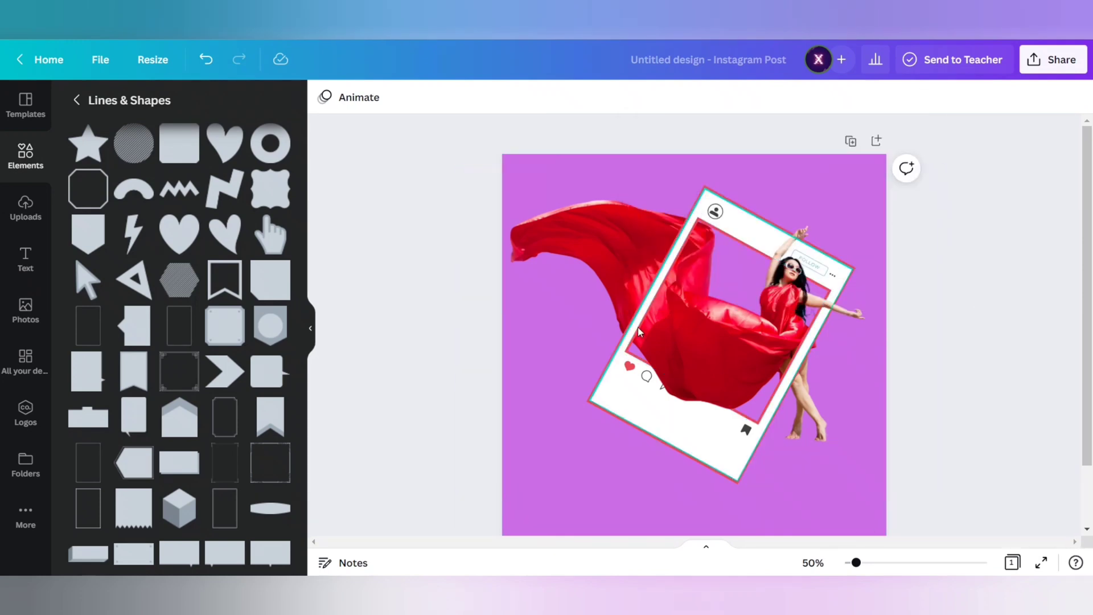
- Add a heading containing the profile's username
click(26, 254)
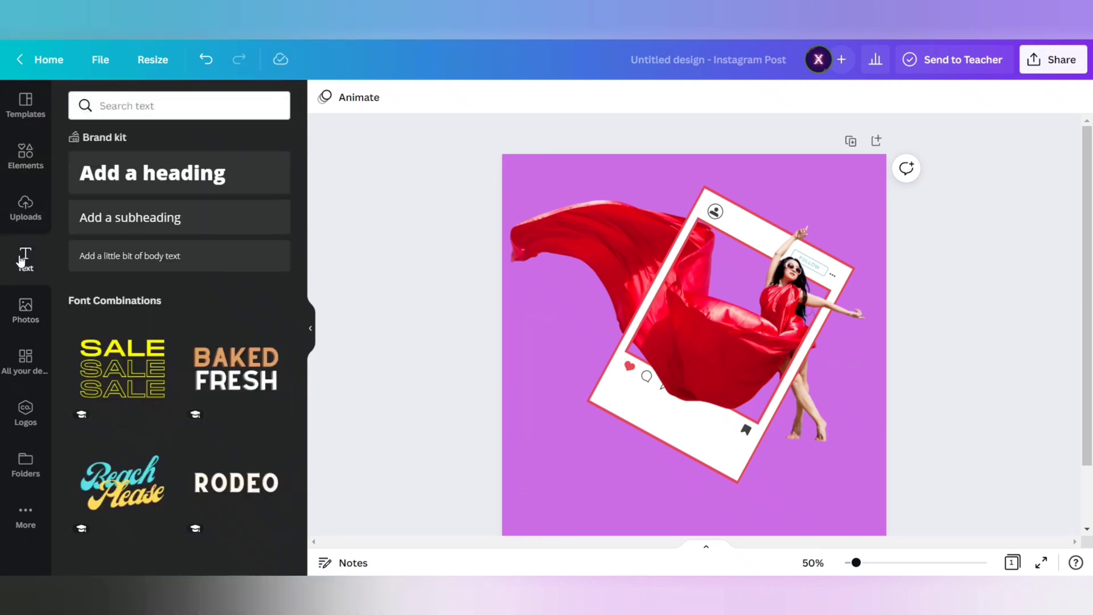
click(232, 189)
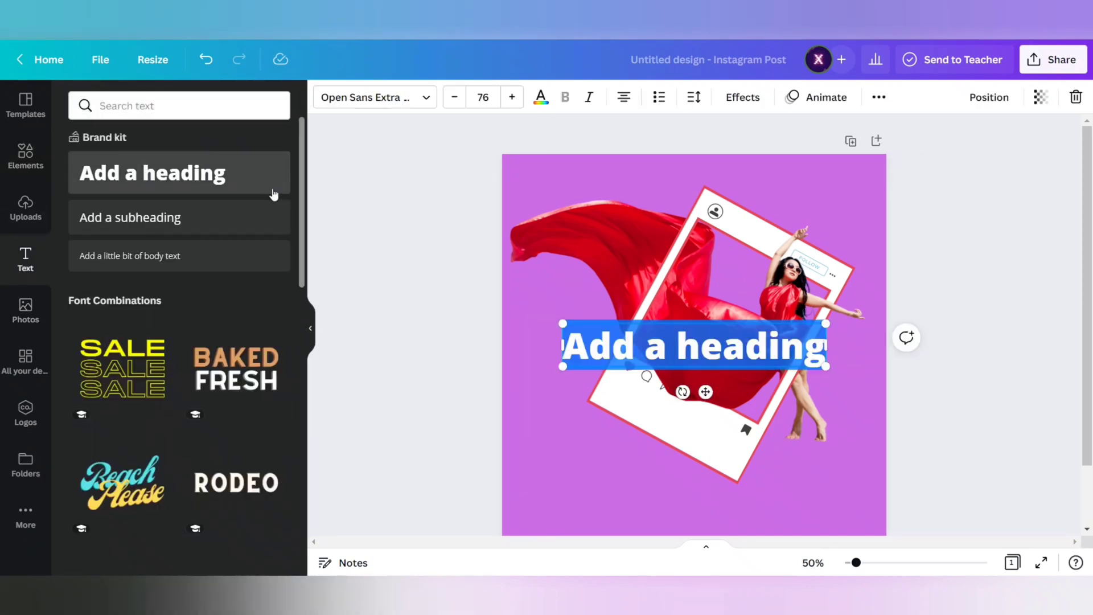
text(shasa)
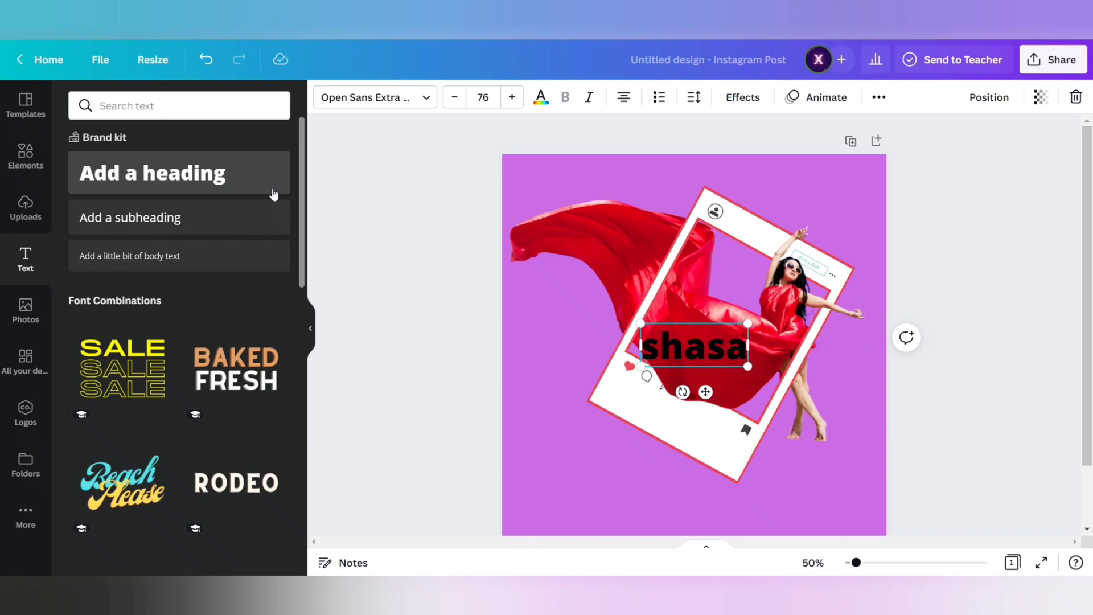
- Shrink the username to font size 17.5, tilt it to match the frame and place it beside the profile icon
drag(705, 392, 743, 266)
drag(832, 234, 733, 254)
click(813, 562)
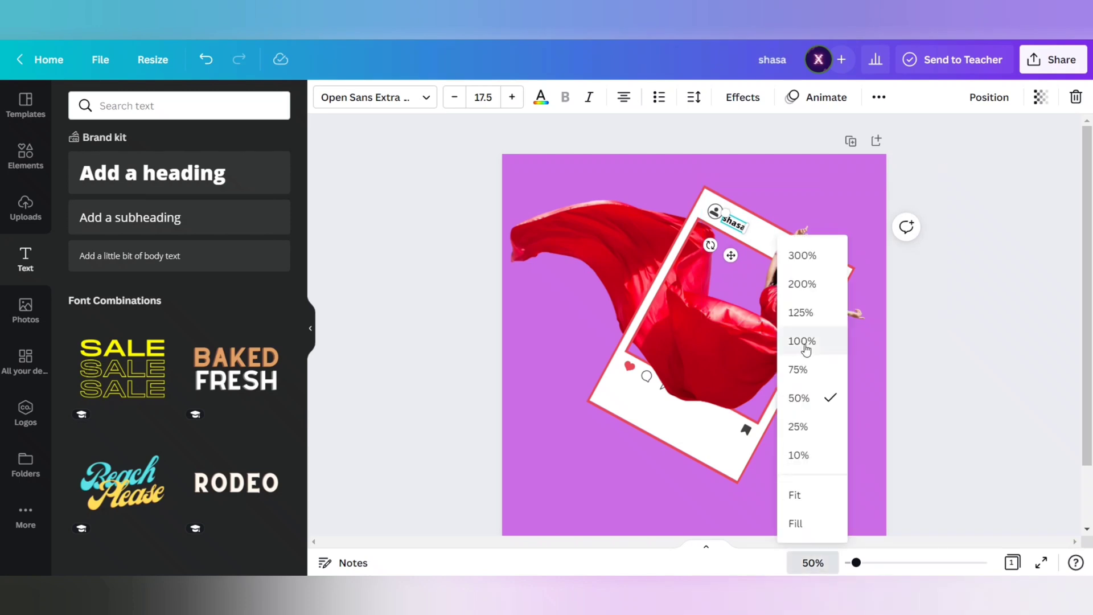
click(798, 368)
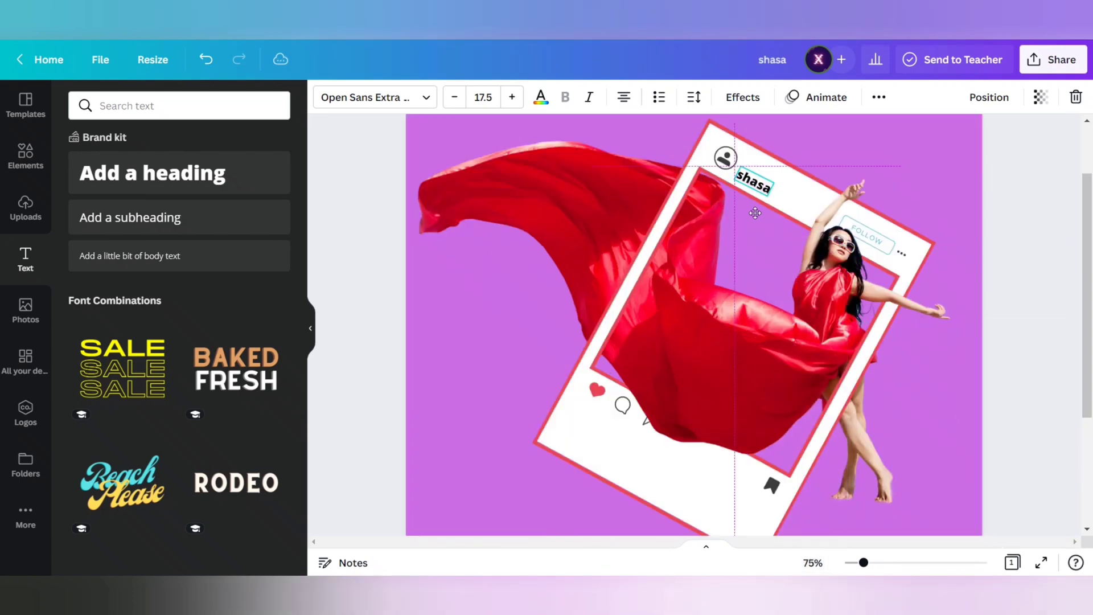
drag(755, 212, 758, 211)
click(813, 563)
click(807, 399)
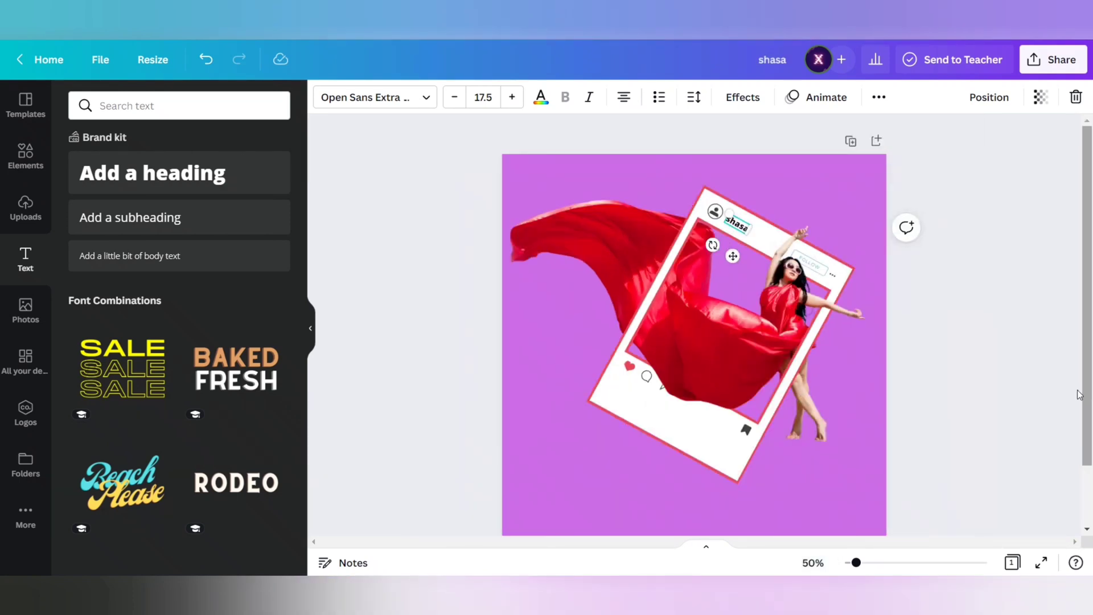
click(1026, 364)
- Add a heading reading "999 likes", shrink it to font size 15.2 and place it tilted below the heart icon
click(176, 177)
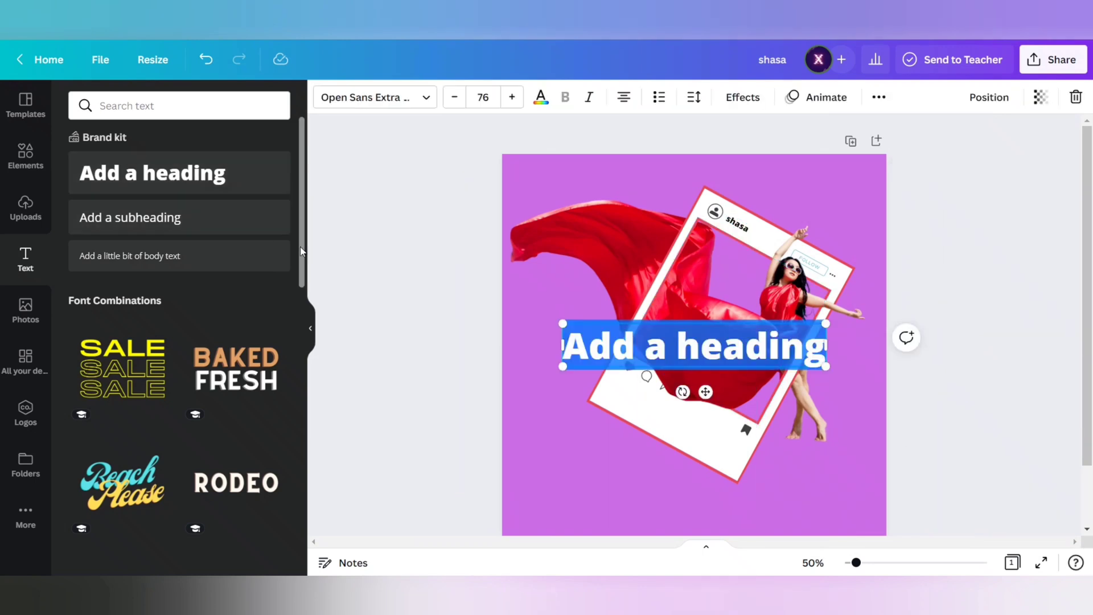
text(999)
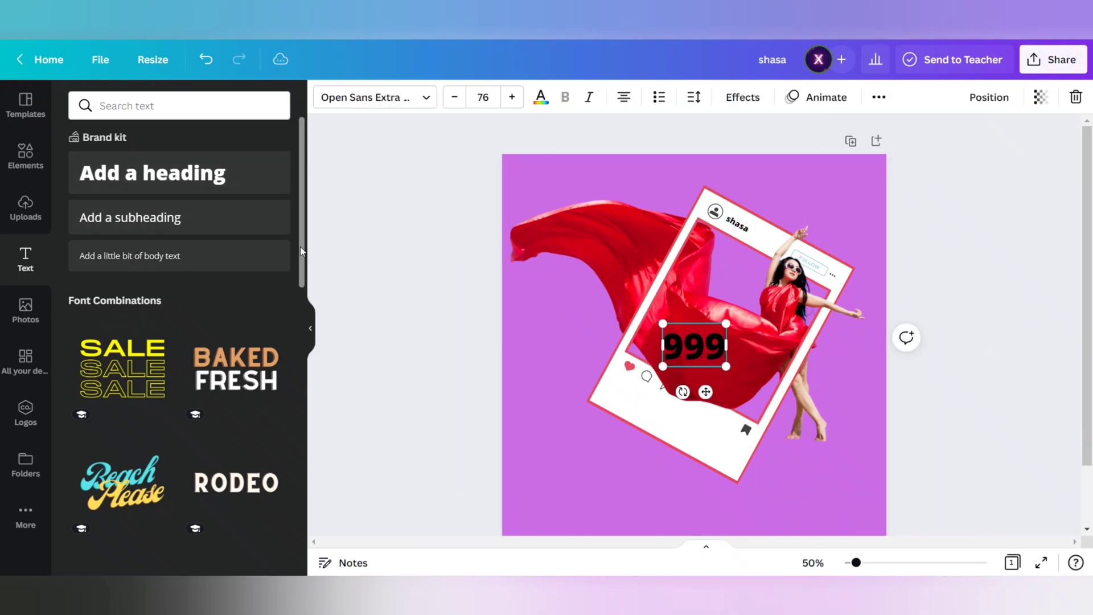
text( likes)
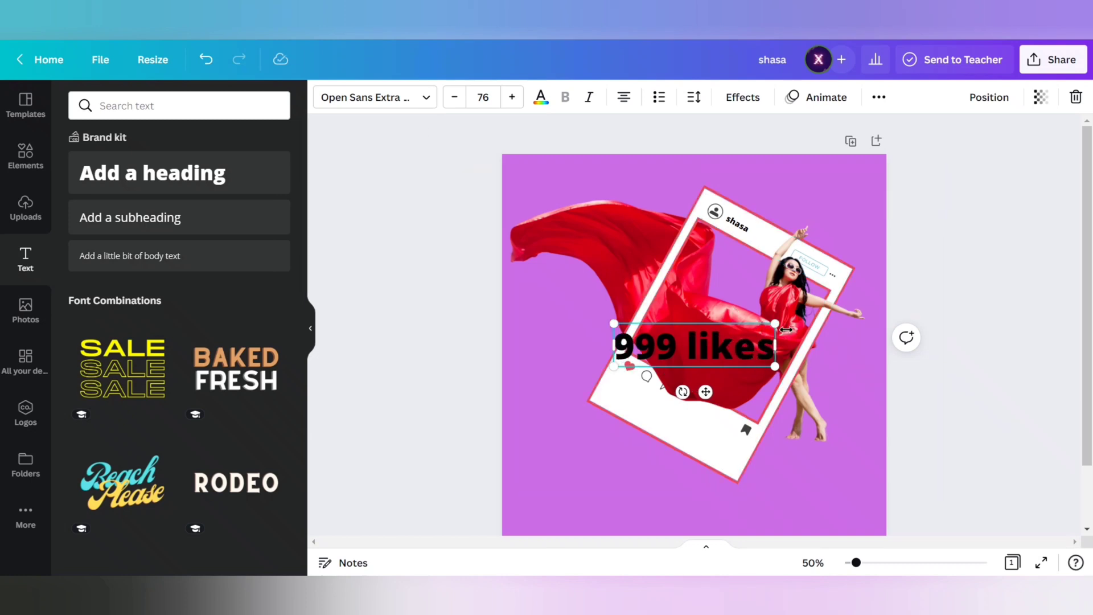
drag(773, 332, 598, 409)
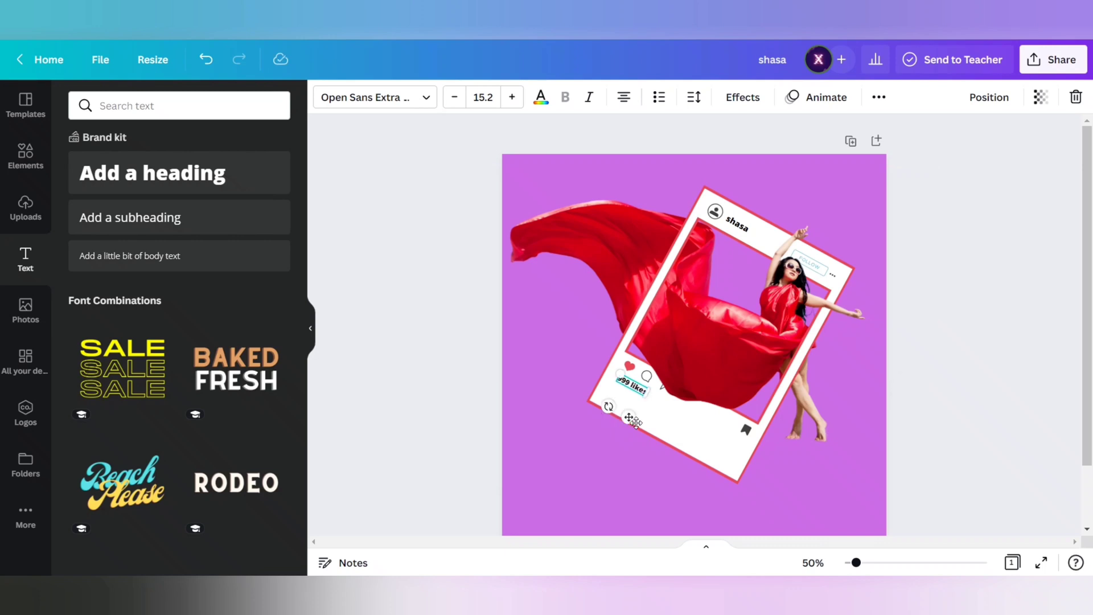
click(393, 290)
- Duplicate the username at the top of the frame and place the copy below the like count
click(739, 226)
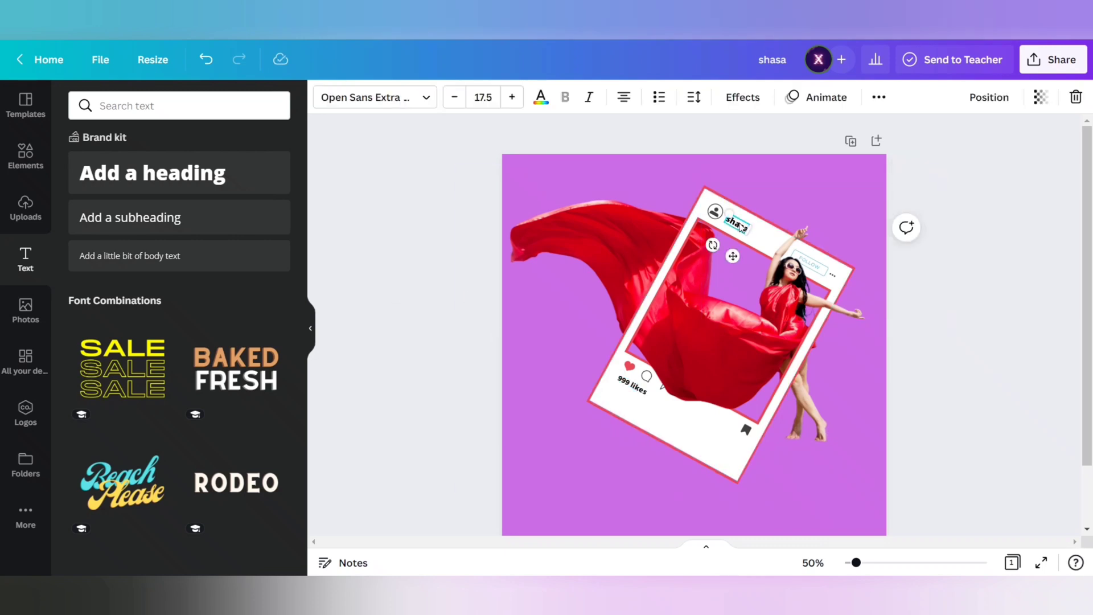
key(ctrl+d)
drag(740, 263, 624, 429)
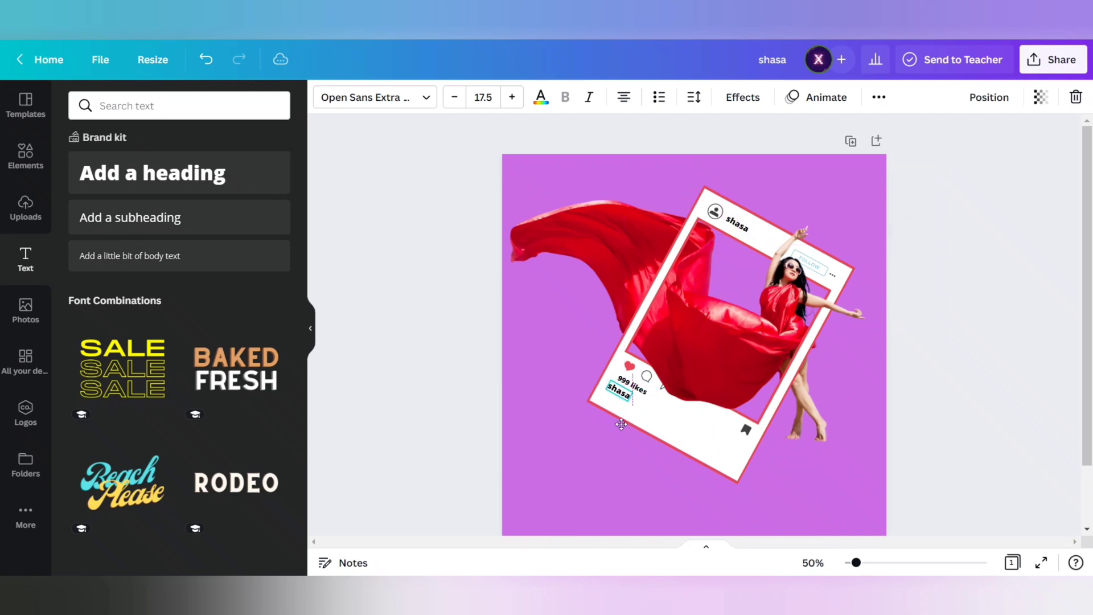
- Fine-tune the positions of the like count and the lower username so they line up under the heart icon
click(812, 562)
click(798, 369)
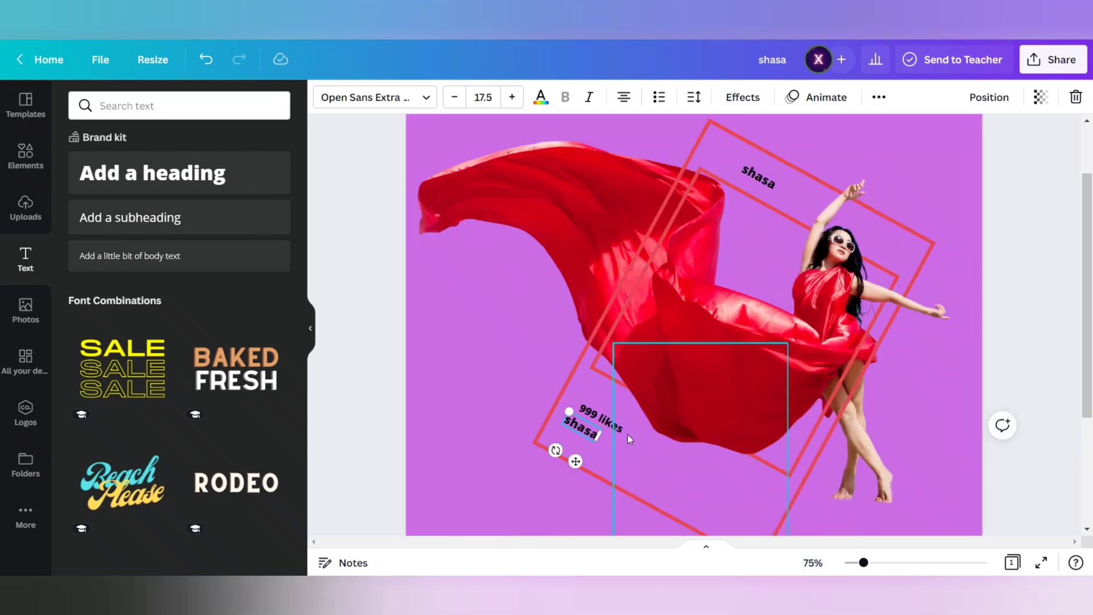
click(600, 416)
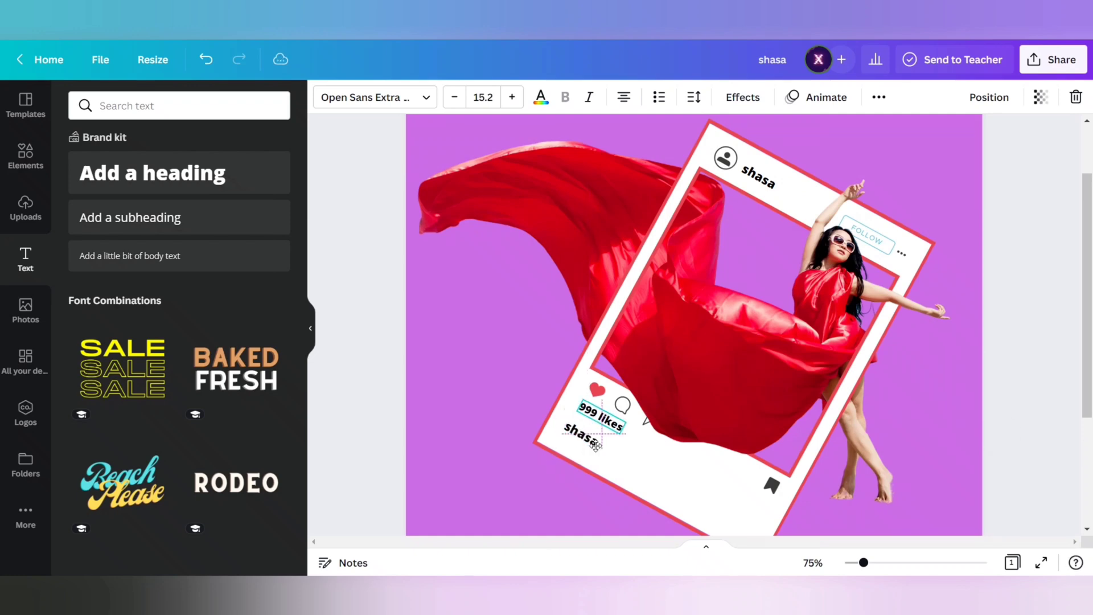
click(813, 567)
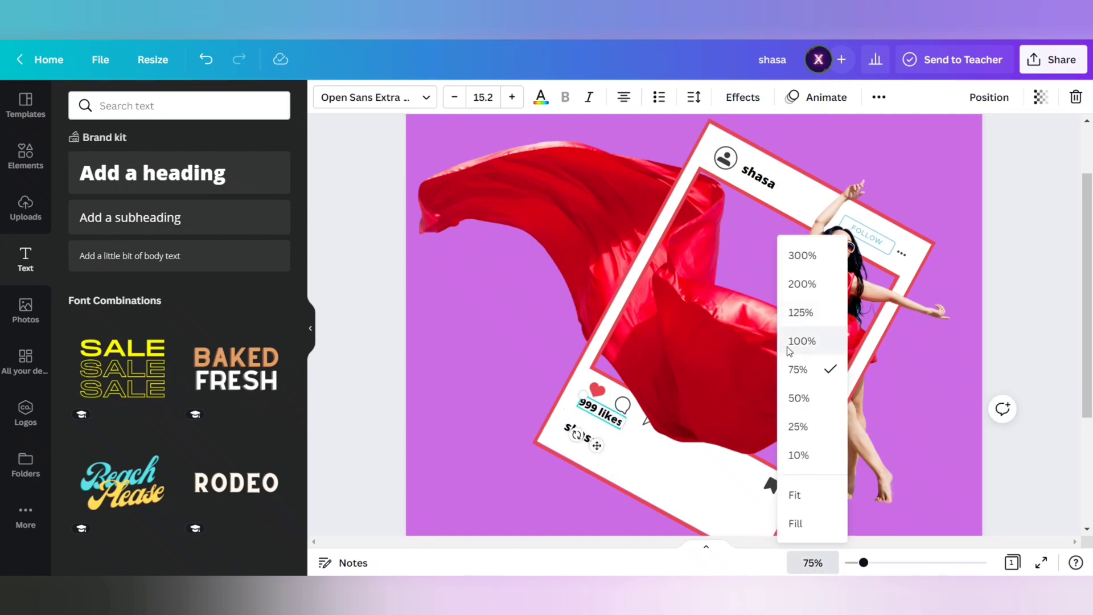
click(799, 339)
drag(565, 264, 541, 291)
click(530, 257)
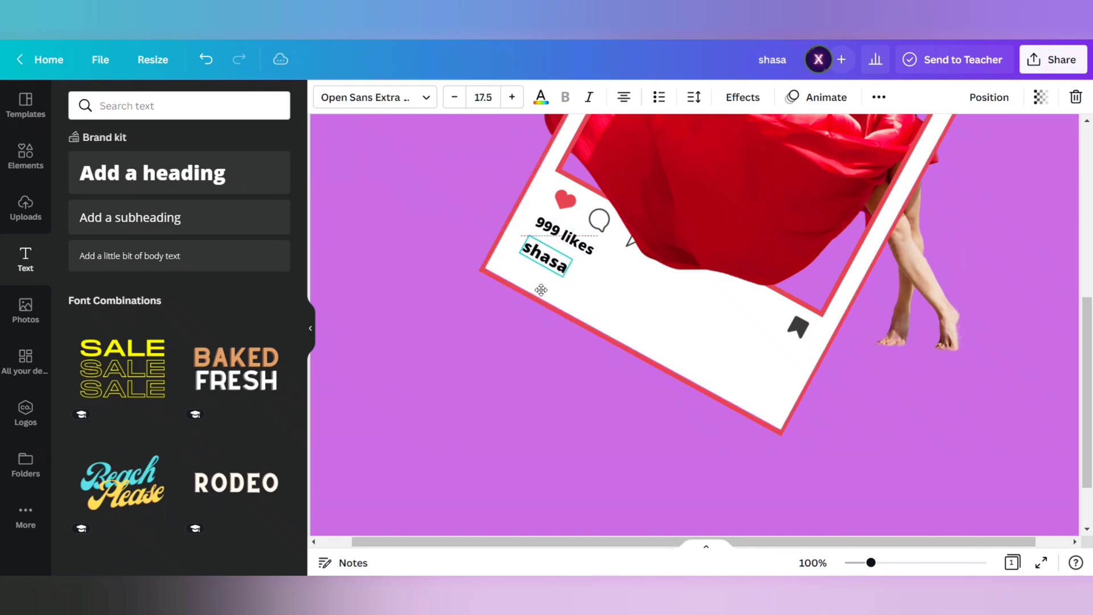
- Add a subheading reading "like a flying Bird", shrink it to font size 16 and place it tilted beside the lower username
click(130, 217)
text(like a)
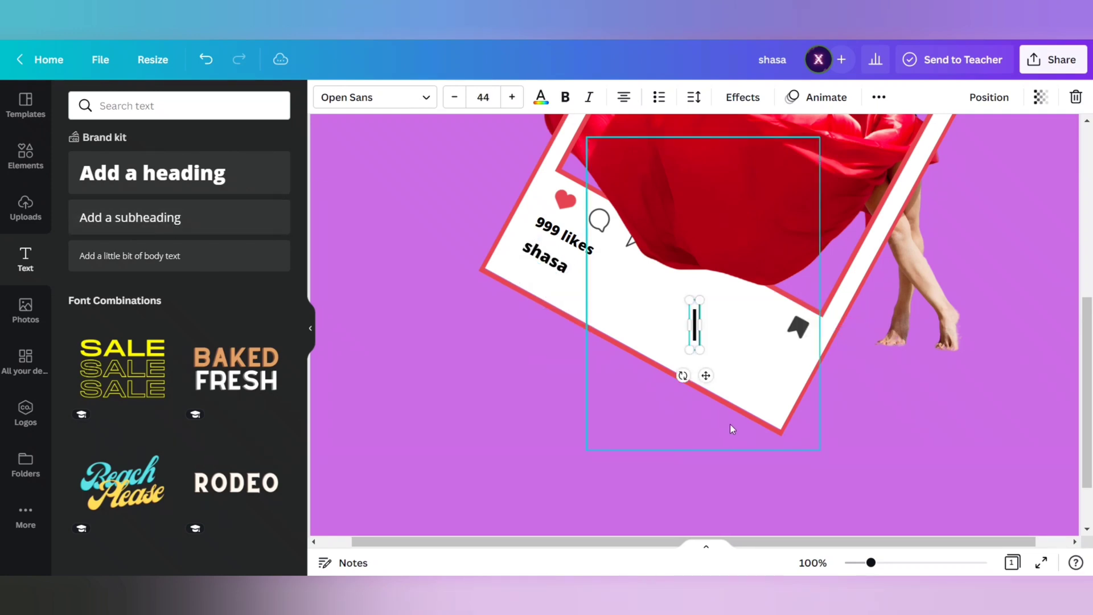
text( flying)
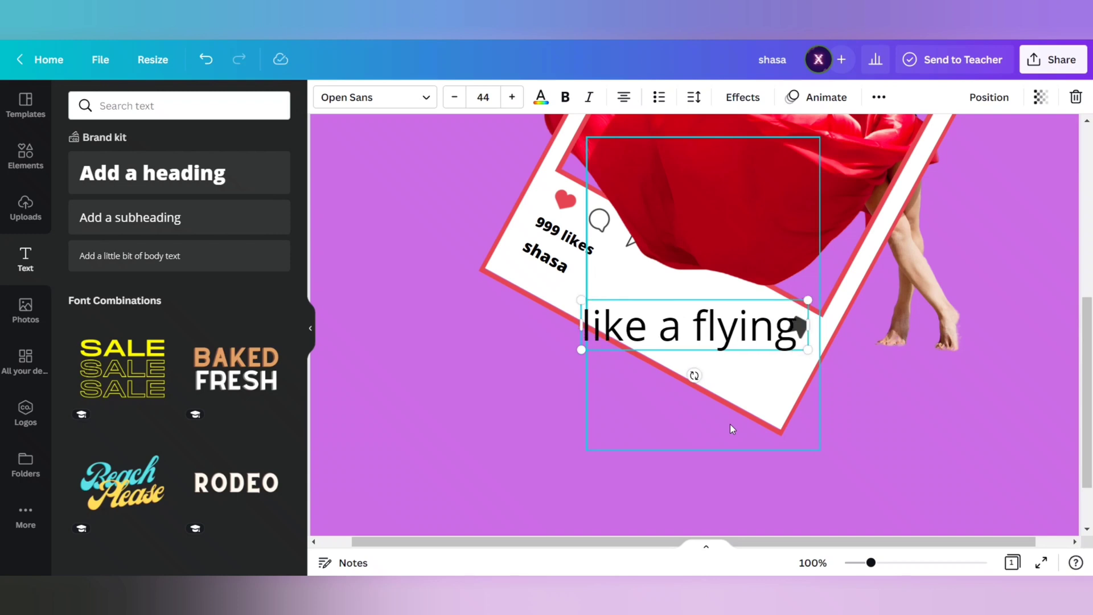
text( Bird)
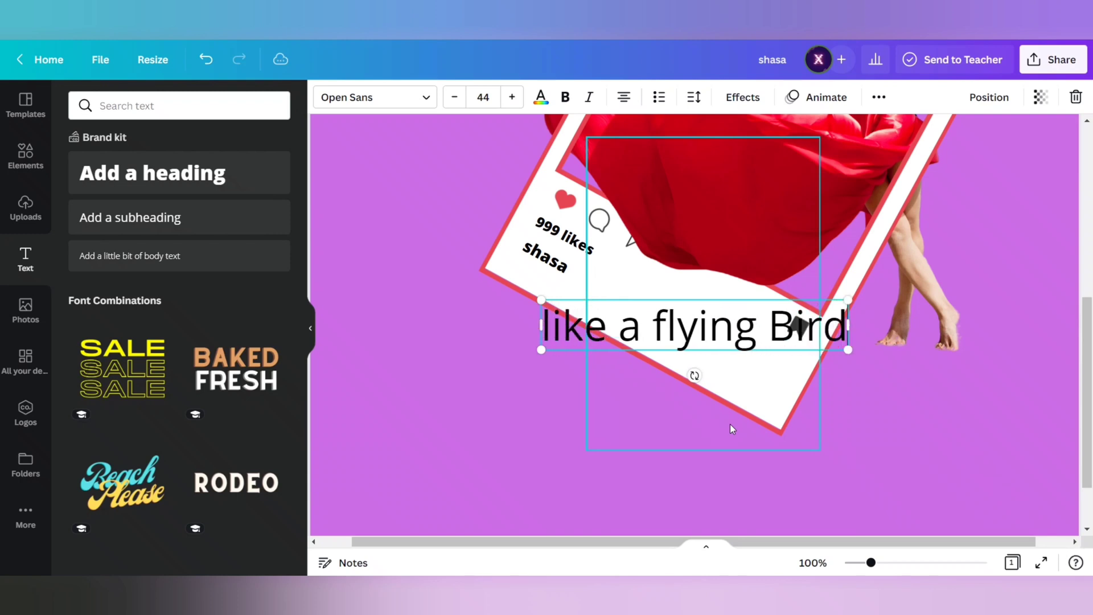
drag(848, 299, 653, 332)
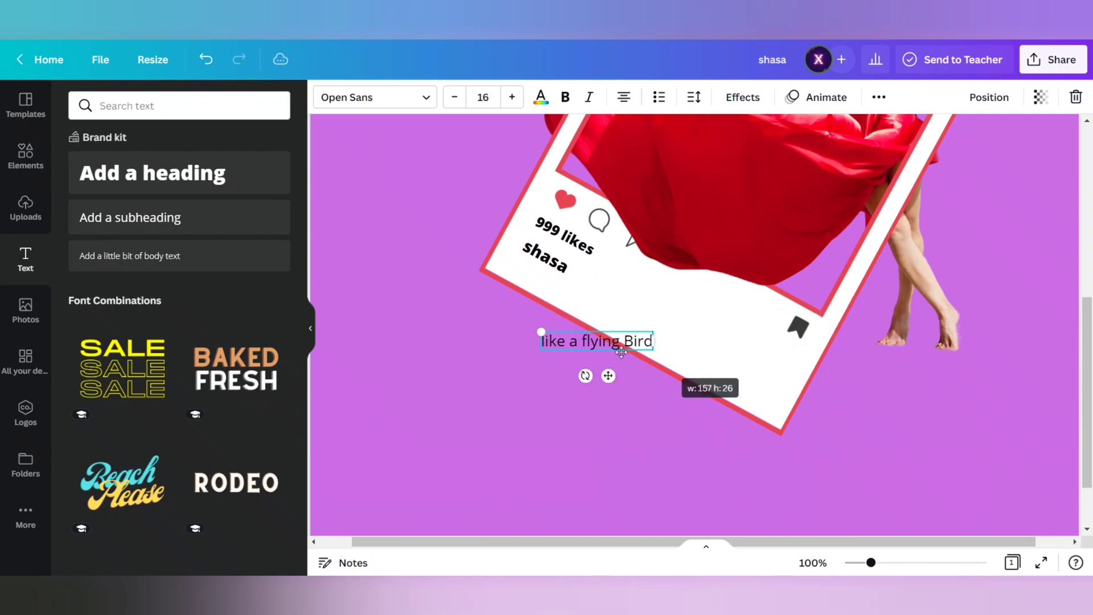
drag(608, 376, 614, 335)
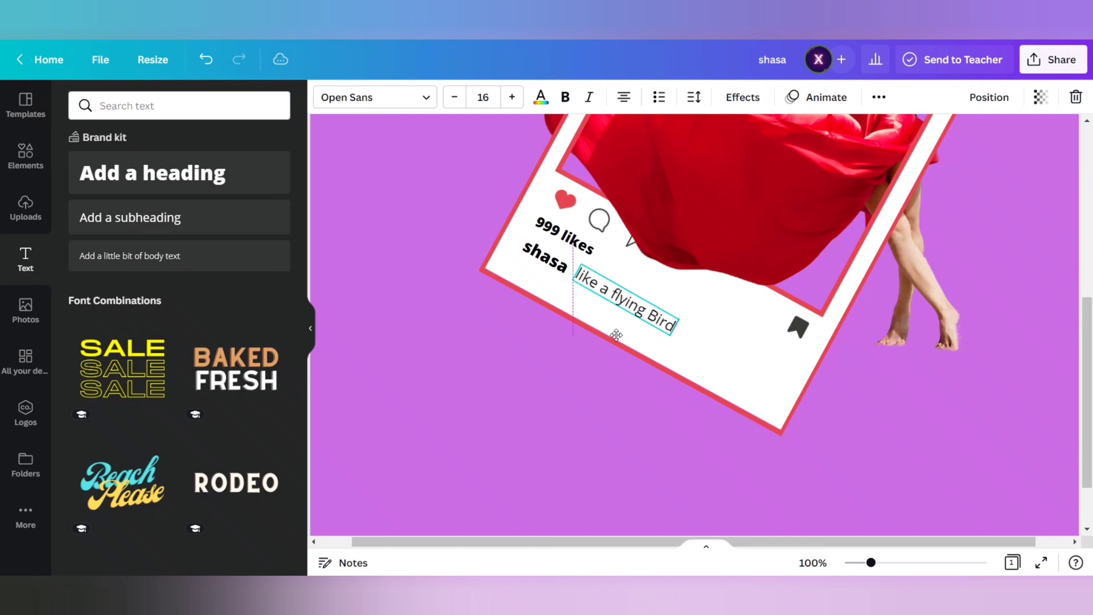
- Try font size 20 on the lower username
click(548, 265)
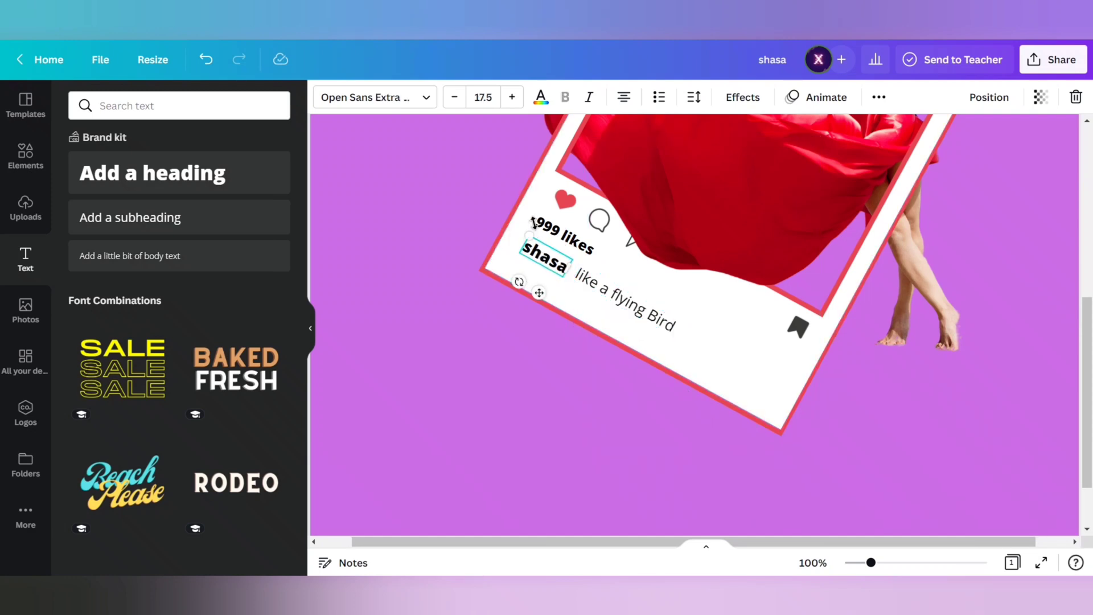
click(512, 97)
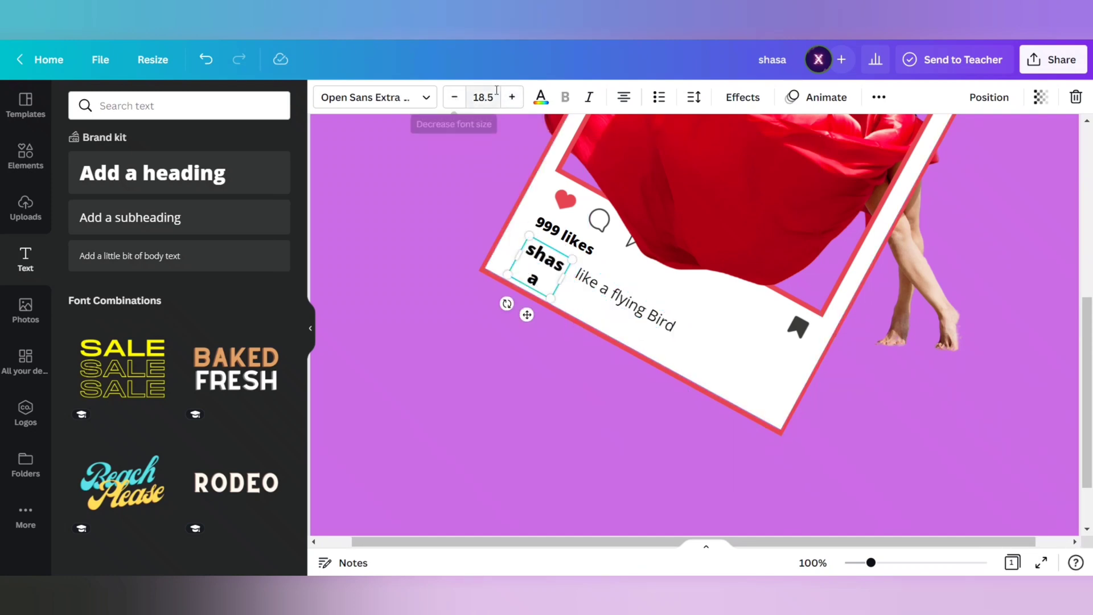
click(477, 99)
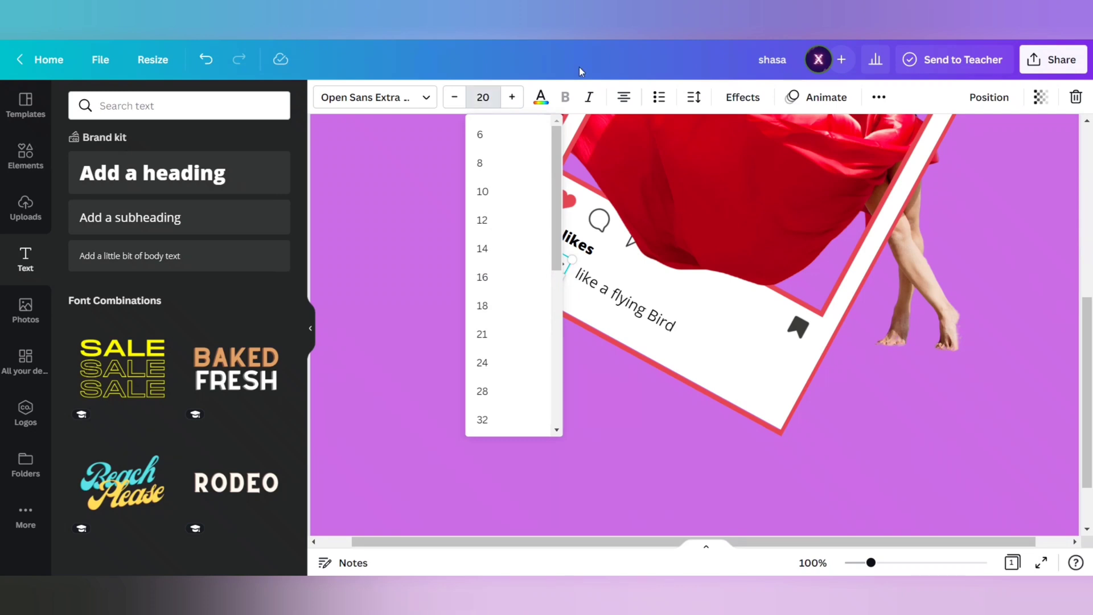
text(20)
click(632, 312)
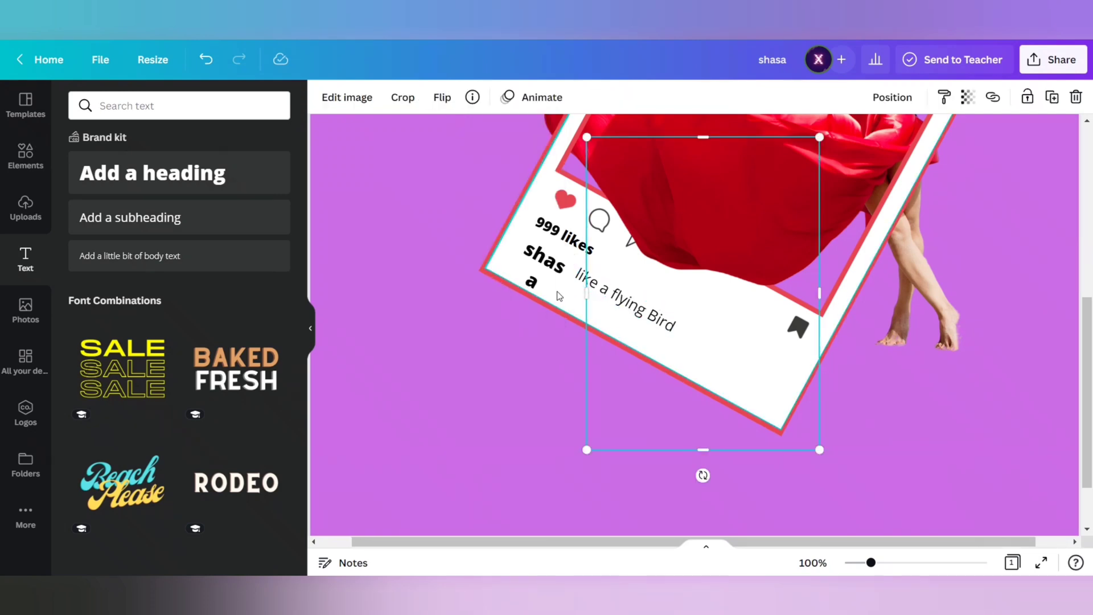
- Set the lower username's font size to 18 and widen its text box so it fits on one line
click(549, 273)
click(455, 98)
click(455, 97)
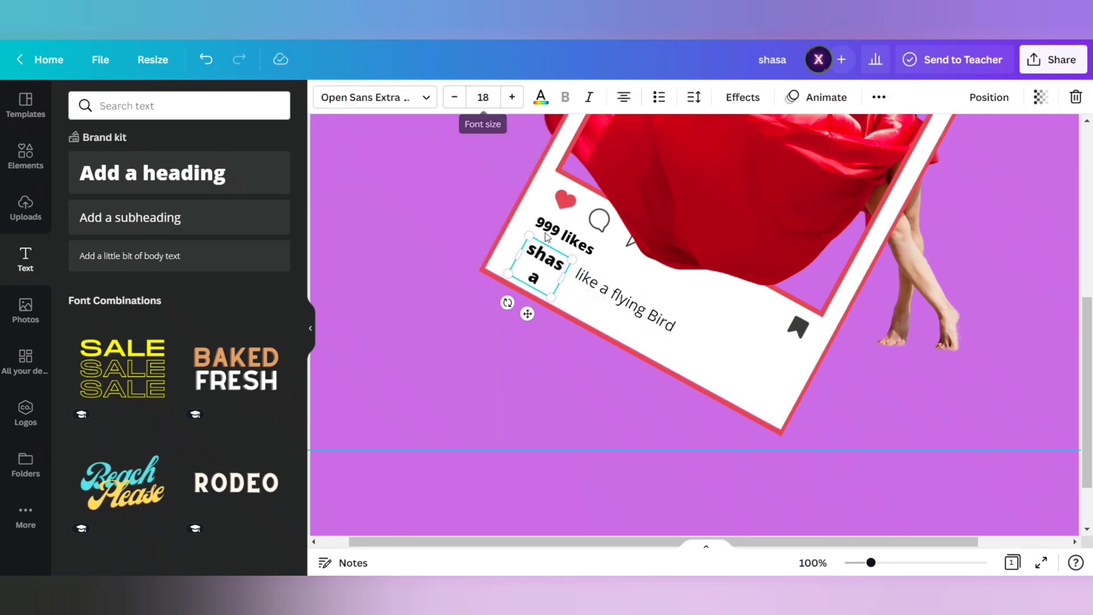
drag(560, 273, 541, 295)
- Nudge the "like a flying Bird" caption, set its font size to 18 and widen its box to one line
click(620, 297)
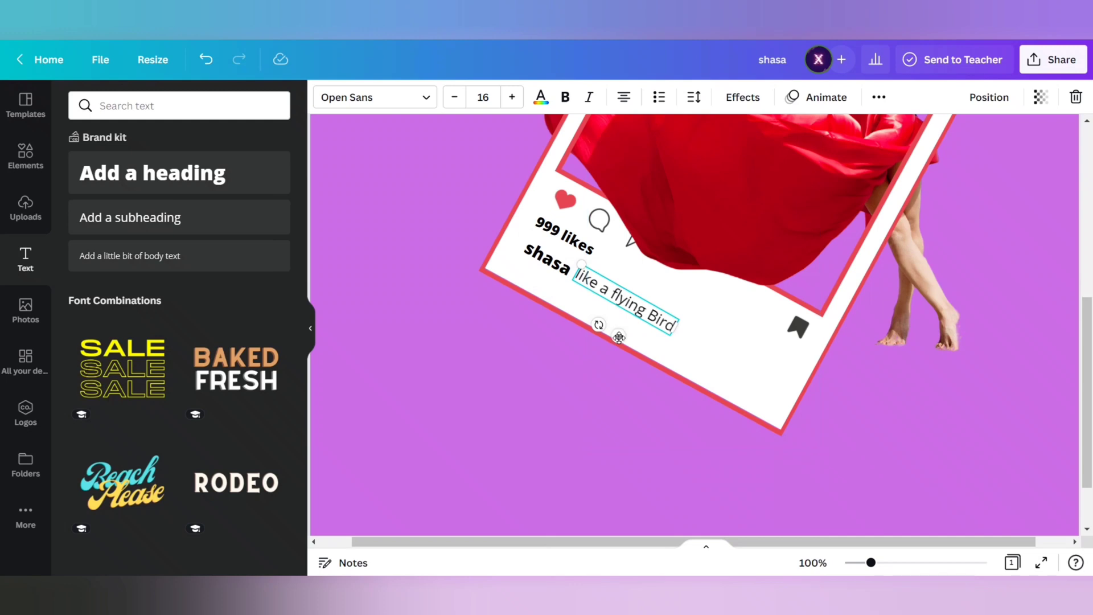
drag(617, 333, 614, 340)
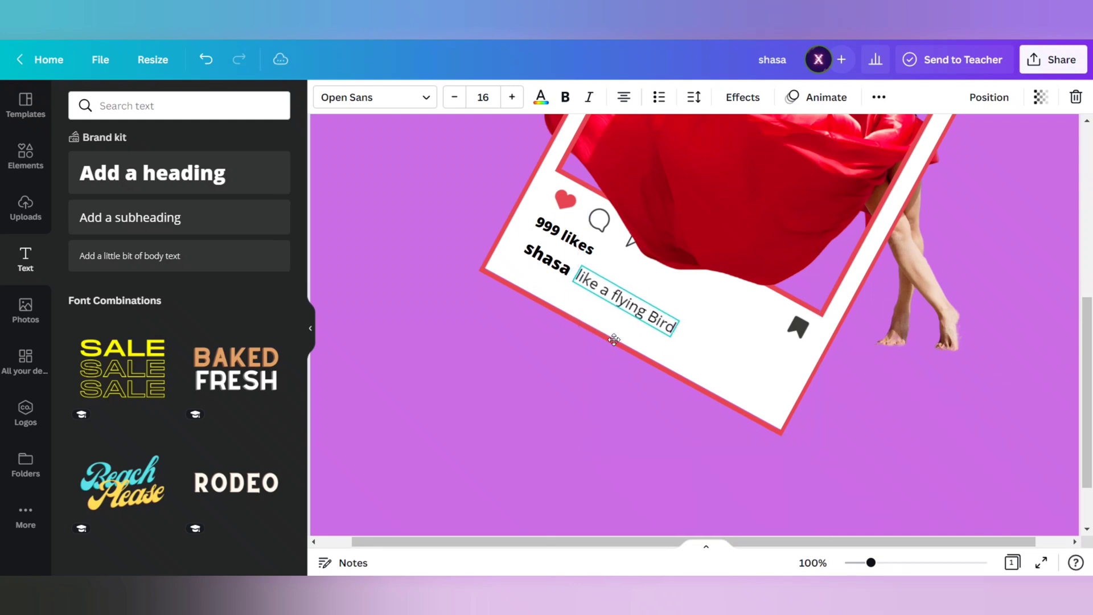
click(512, 97)
click(511, 96)
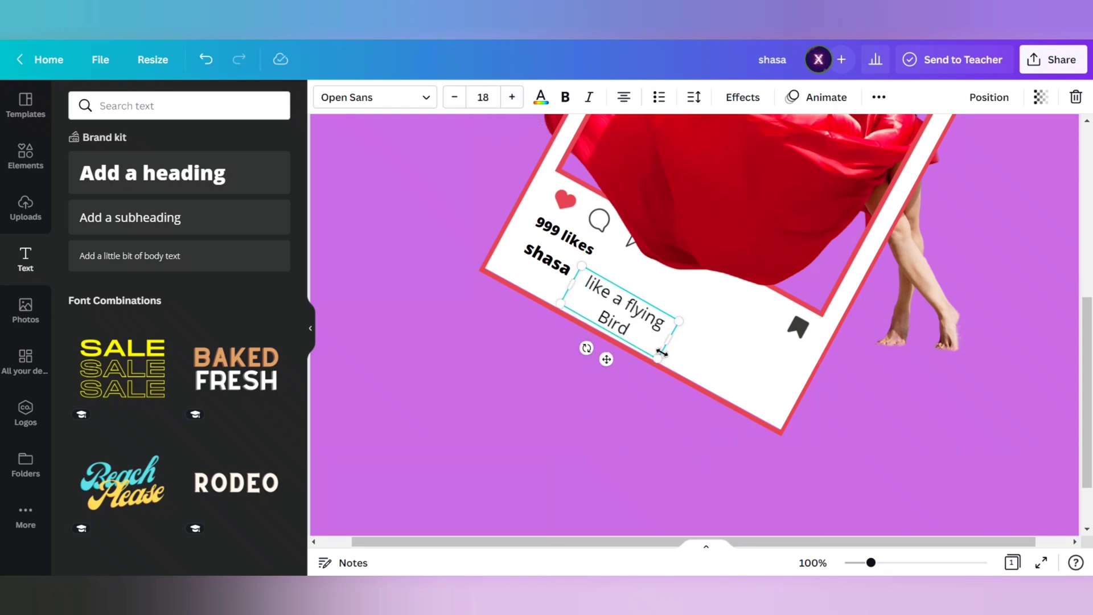
drag(673, 340, 689, 342)
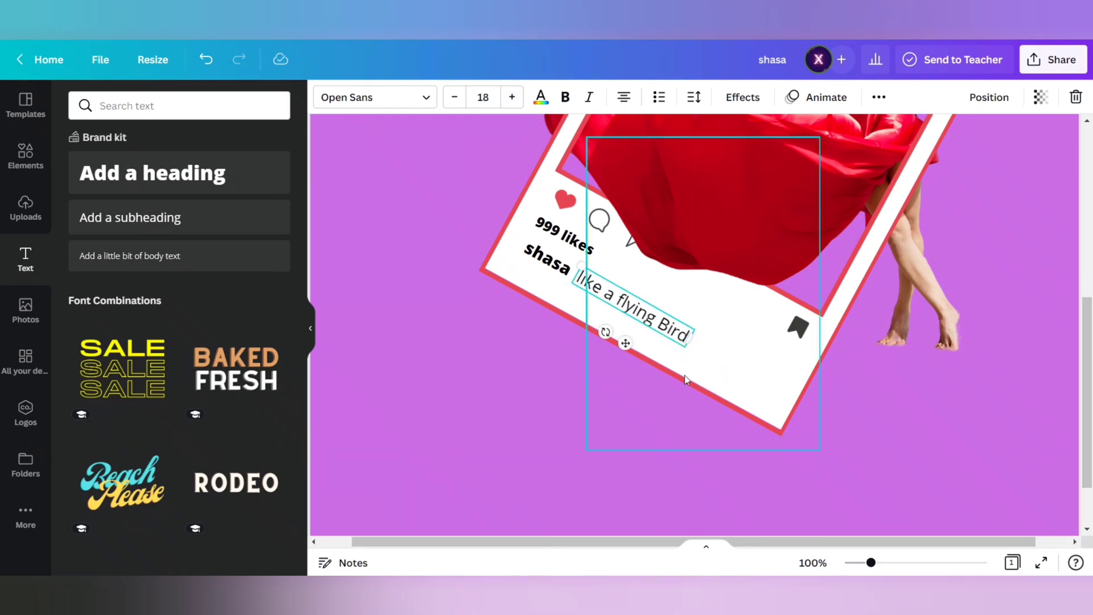
- Set the "999 likes" text to font size 16 and widen its box to keep it on one line
click(566, 248)
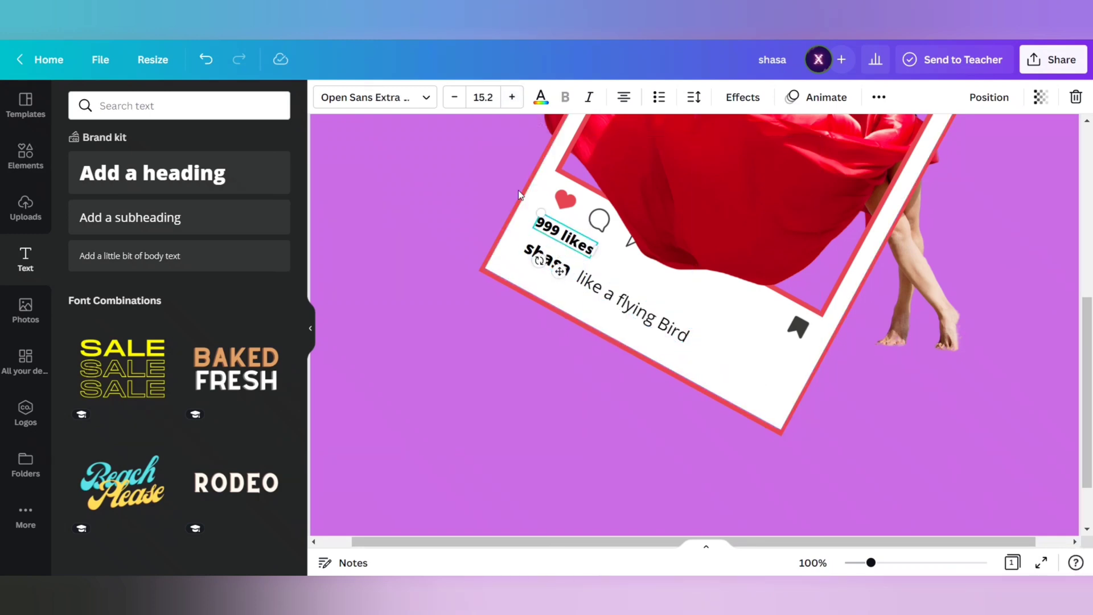
click(493, 95)
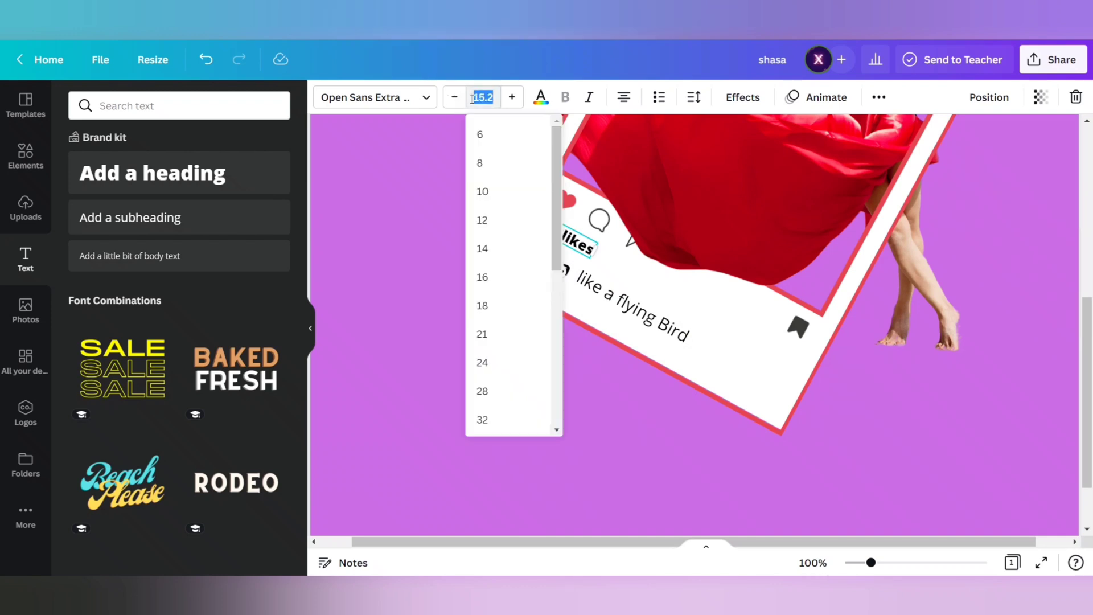
click(723, 350)
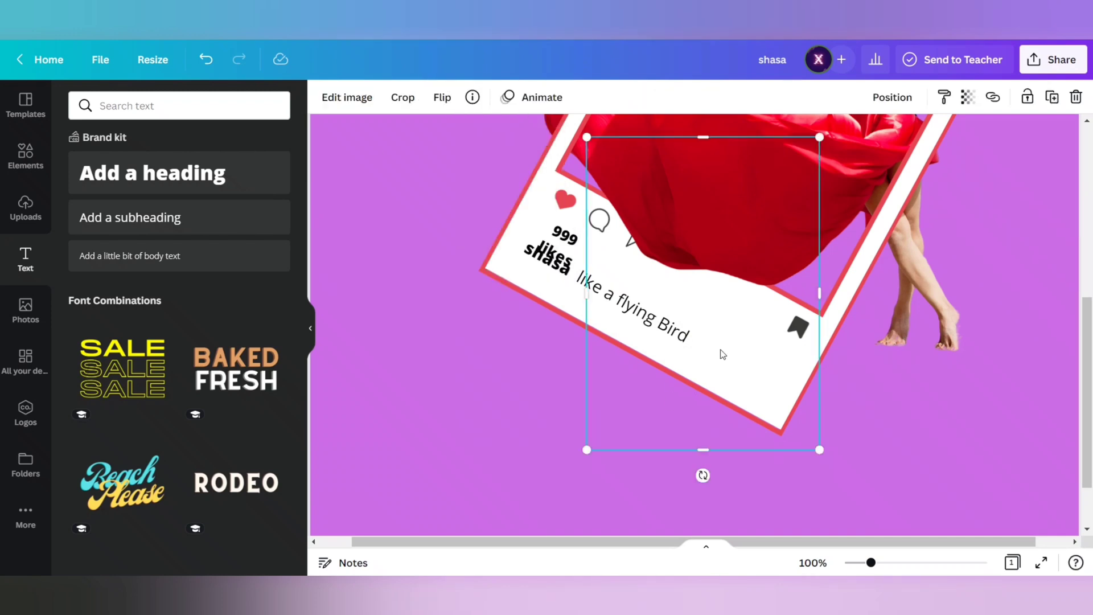
click(592, 255)
drag(595, 257, 594, 261)
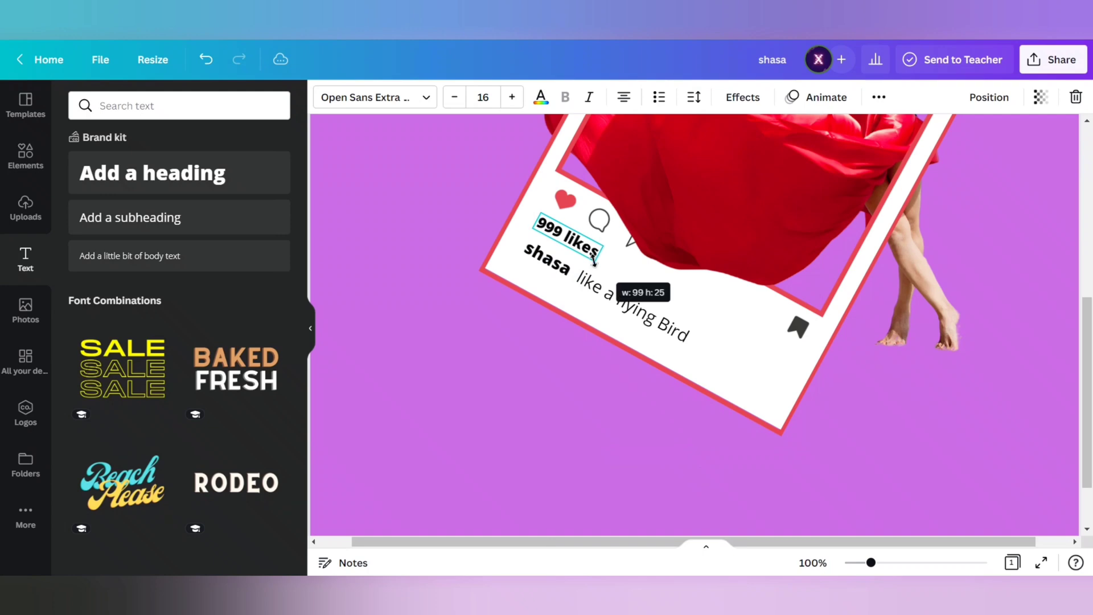
- Set the username beside the profile icon to font size 18 and widen its text box to one line
scroll(682, 346, up, 4)
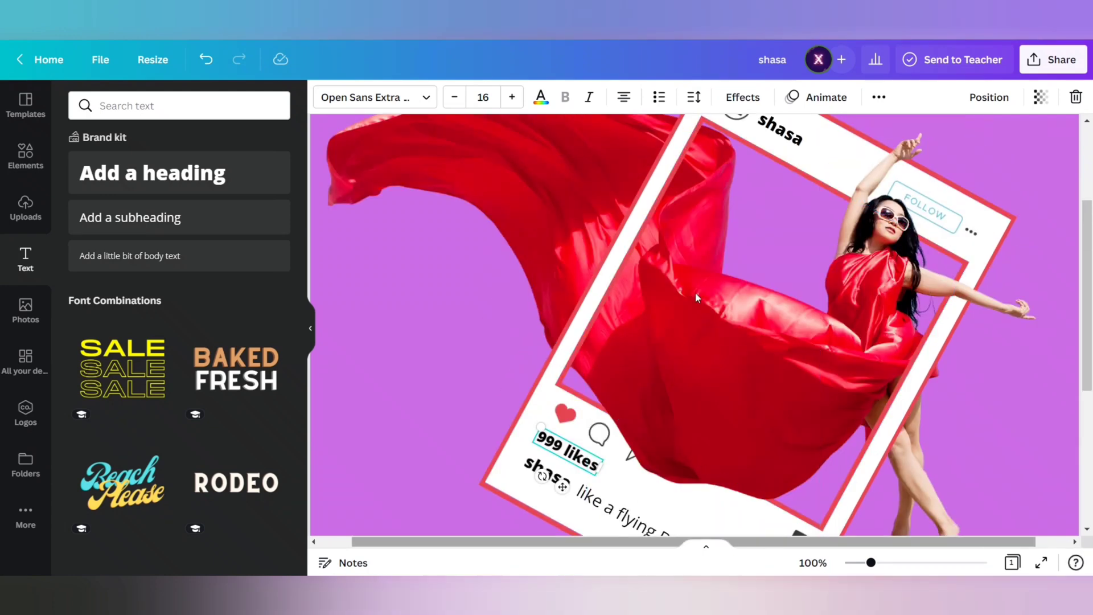
scroll(695, 292, up, 4)
click(783, 292)
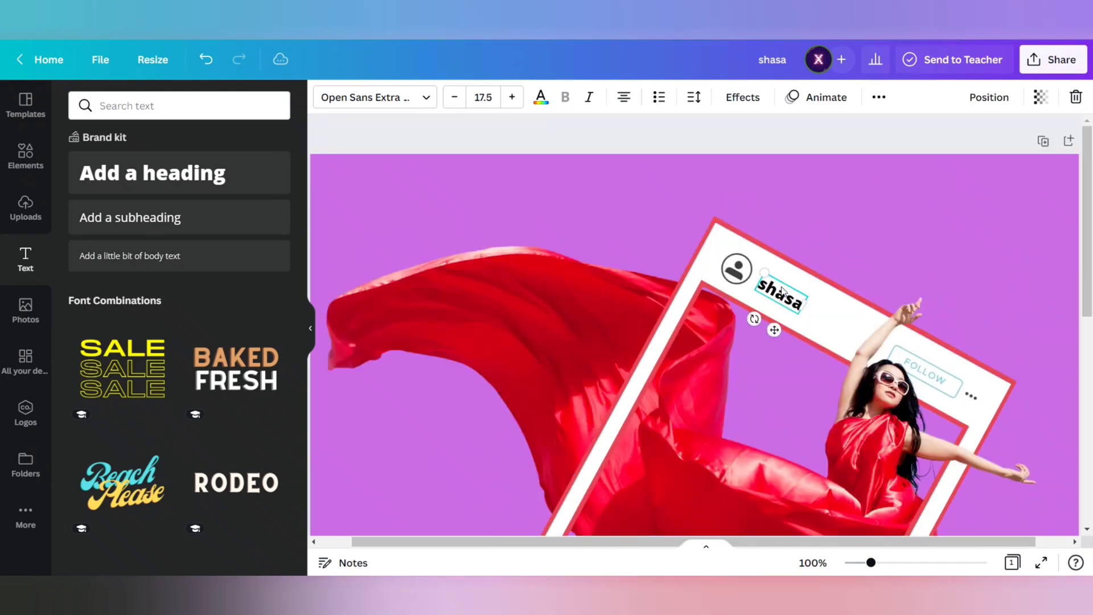
click(473, 97)
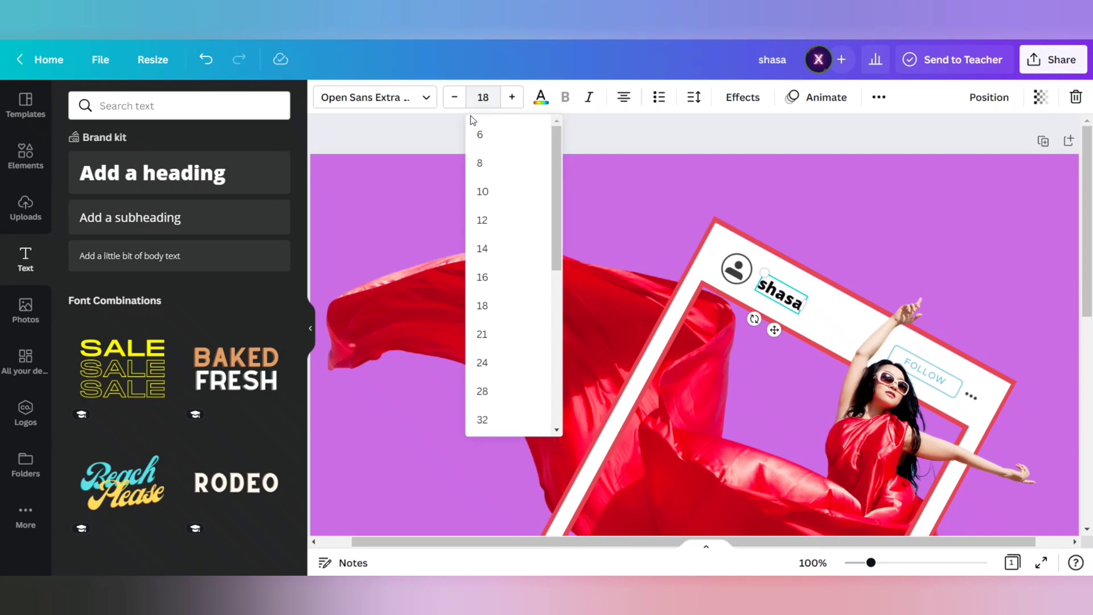
click(657, 226)
click(795, 304)
drag(798, 316, 811, 321)
click(975, 269)
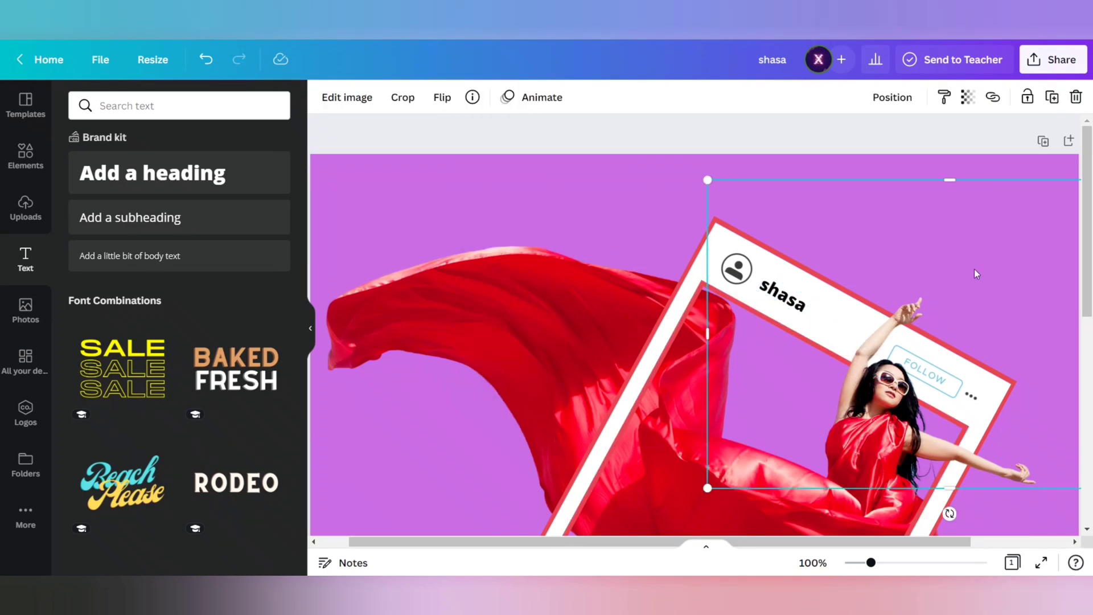
- View the whole design at 50% zoom with nothing selected and the side panel collapsed
click(812, 562)
click(802, 398)
click(974, 364)
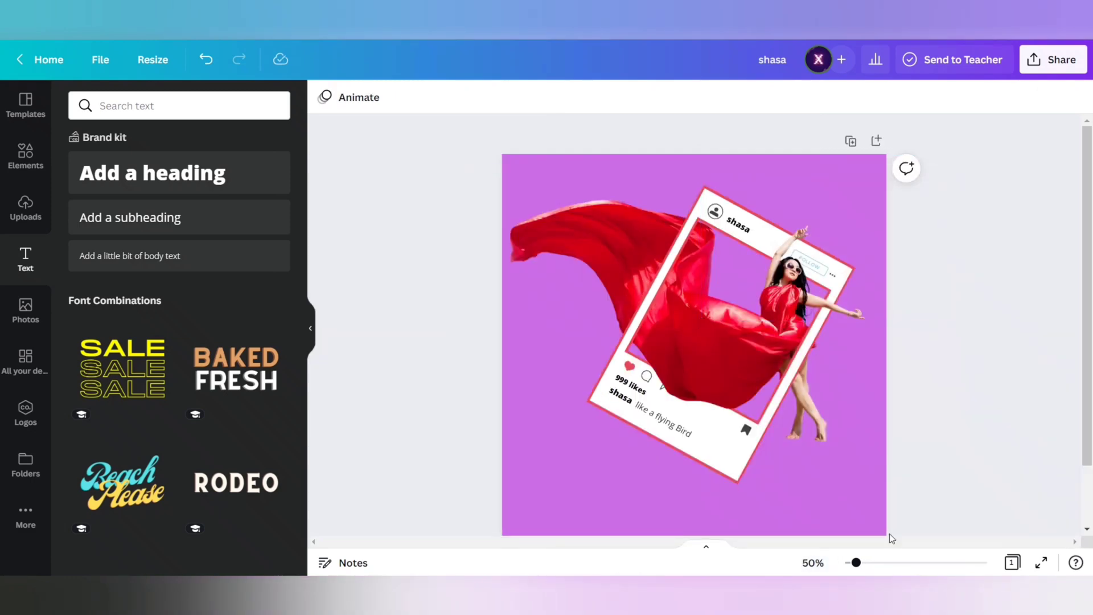
click(311, 333)
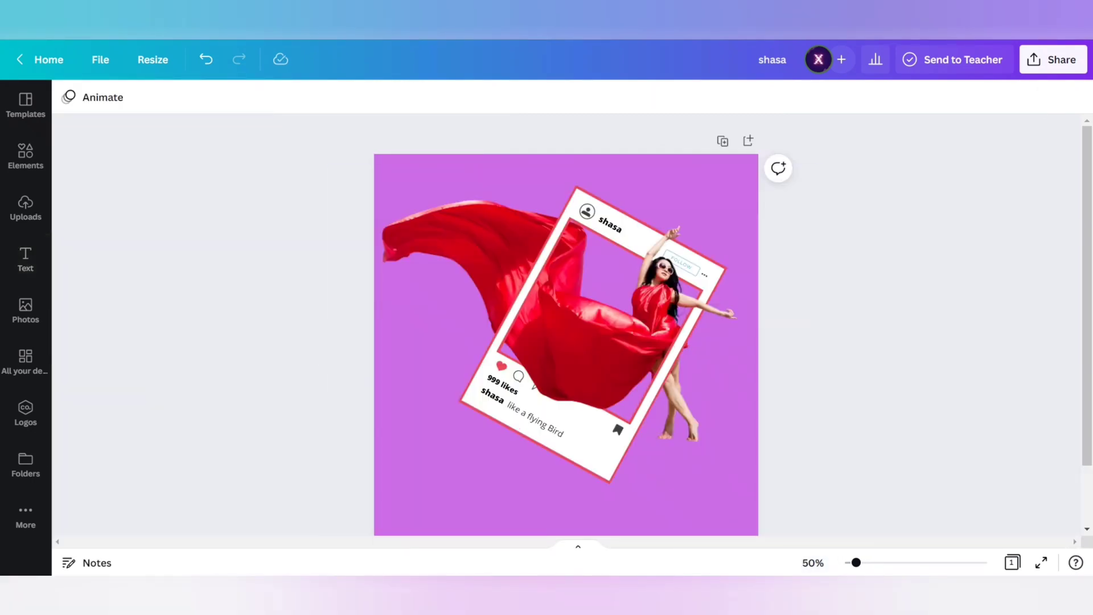